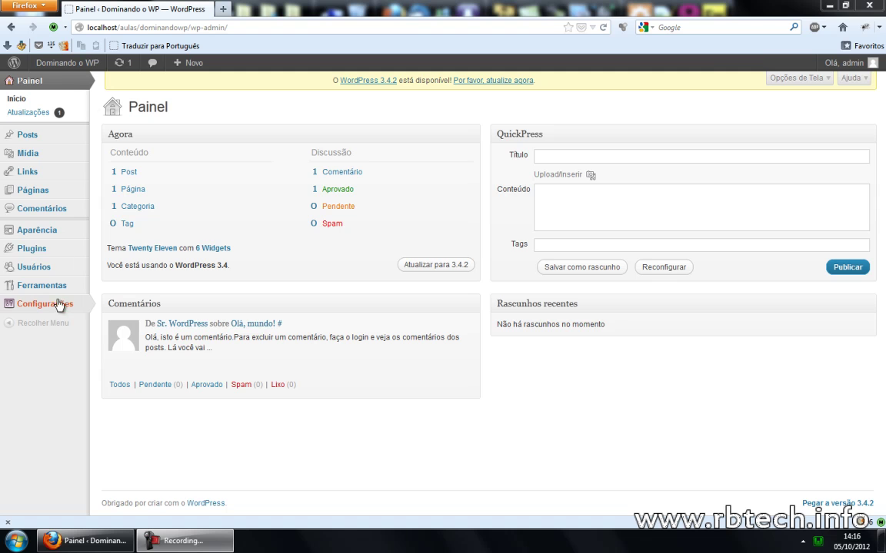
Open the general settings page (Configurações Gerais) and examine the site title.
left_click(45, 307)
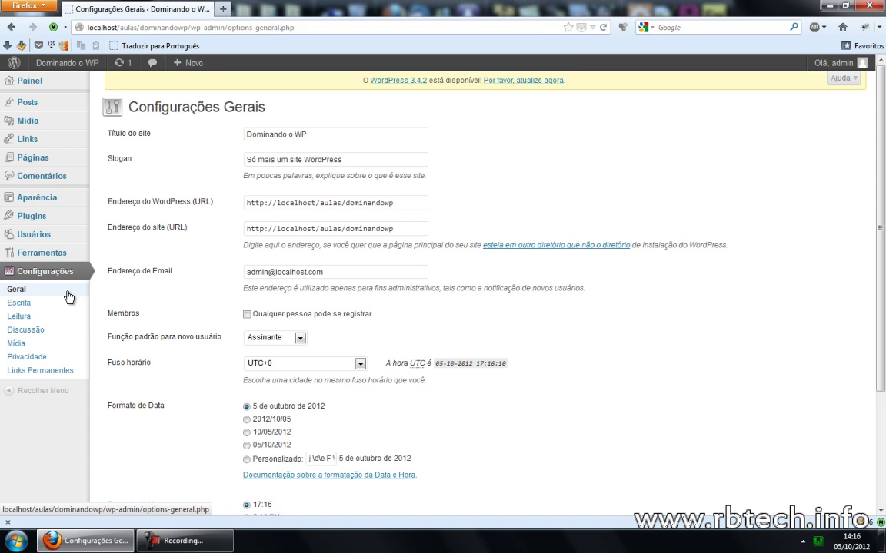
left_click_drag(307, 135, 213, 130)
left_click(270, 134)
left_click_drag(307, 134, 228, 134)
left_click(227, 140)
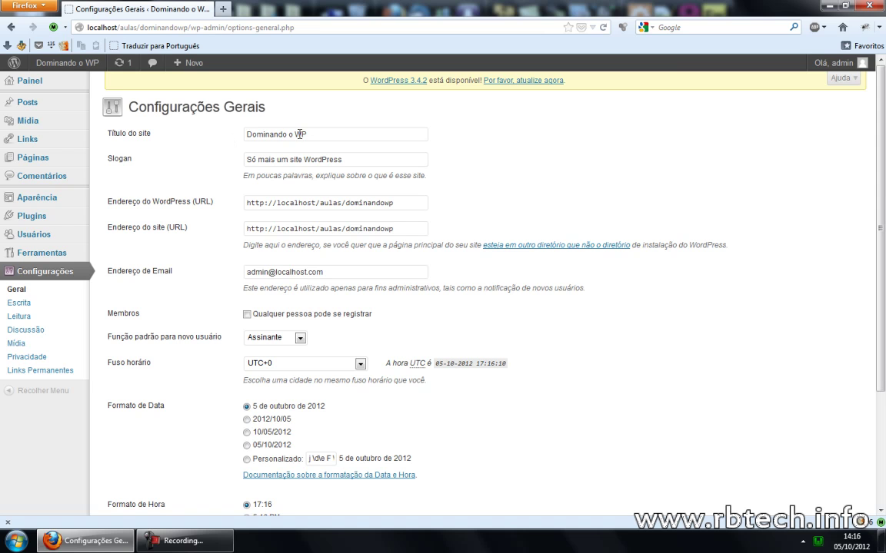
left_click_drag(363, 135, 220, 135)
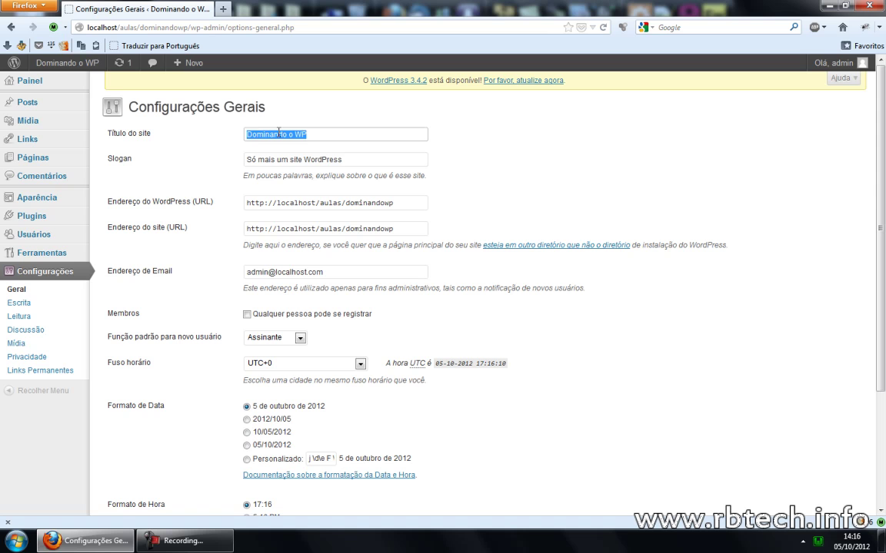
Replace the site slogan with "Descrição do Site".
left_click_drag(369, 160, 223, 159)
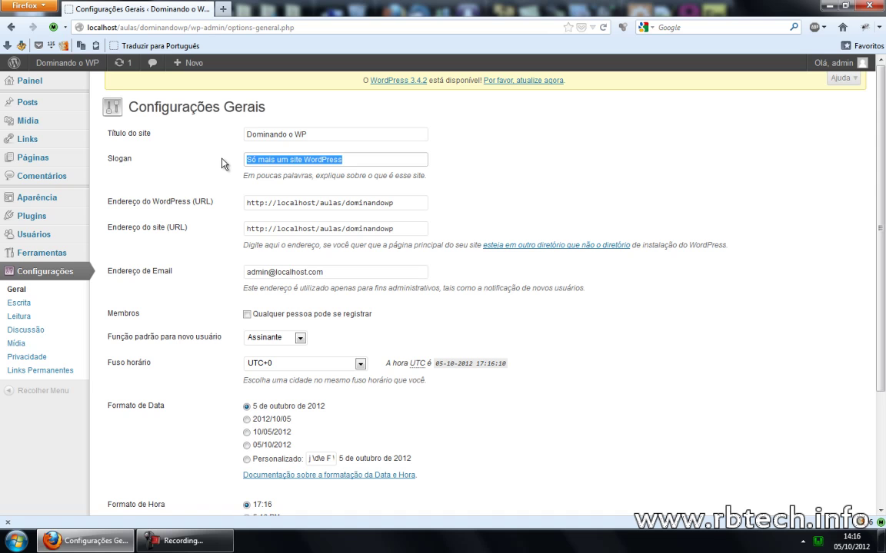
type("Desc")
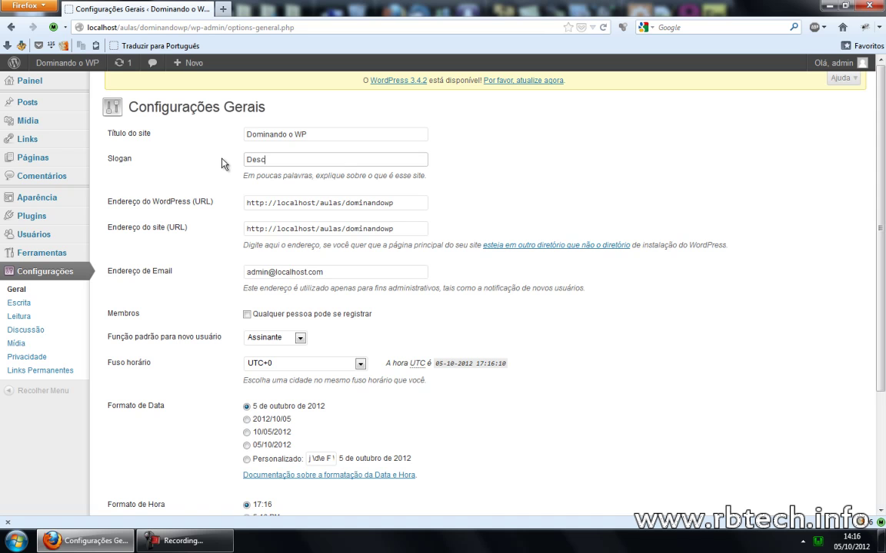
type("rição do Site")
left_click_drag(336, 159, 248, 158)
left_click(246, 159)
left_click(316, 159)
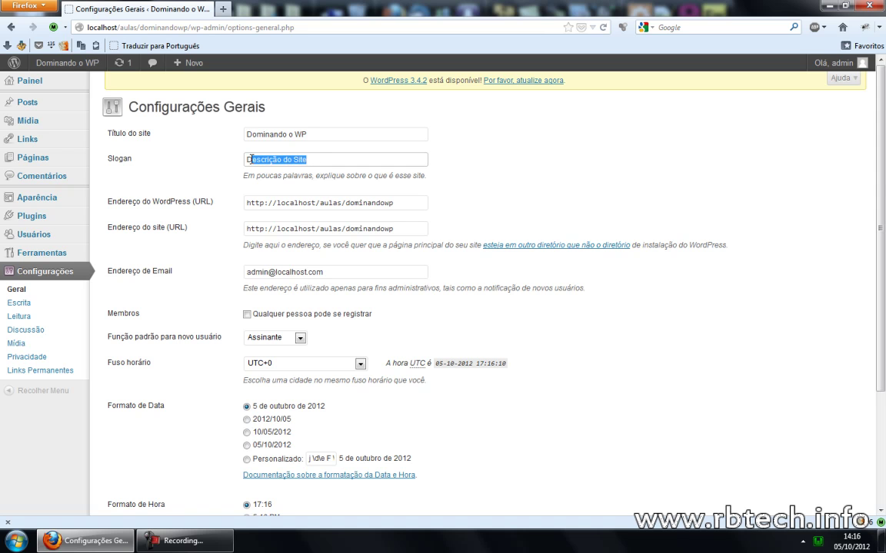
left_click(248, 159)
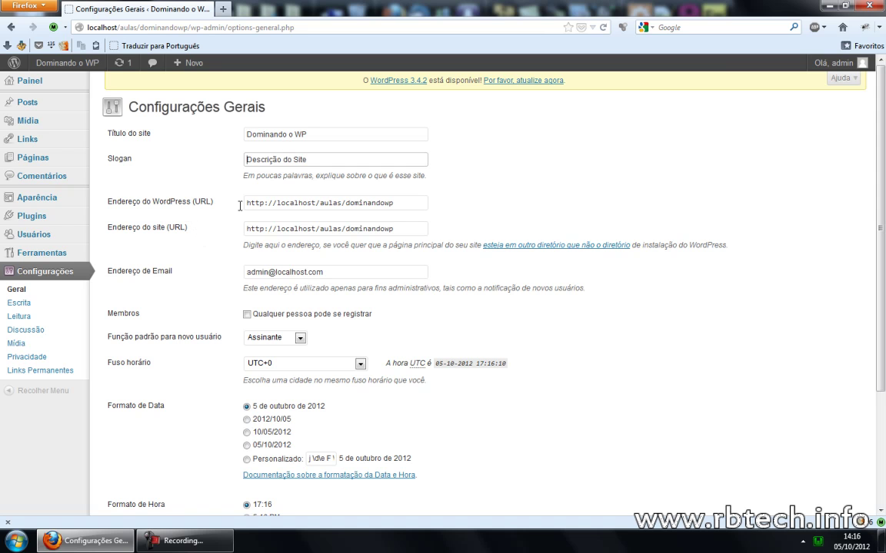
Review the WordPress address, the site address and the administrative e-mail address in the general settings.
left_click_drag(248, 203, 244, 228)
left_click(398, 202)
left_click(276, 224)
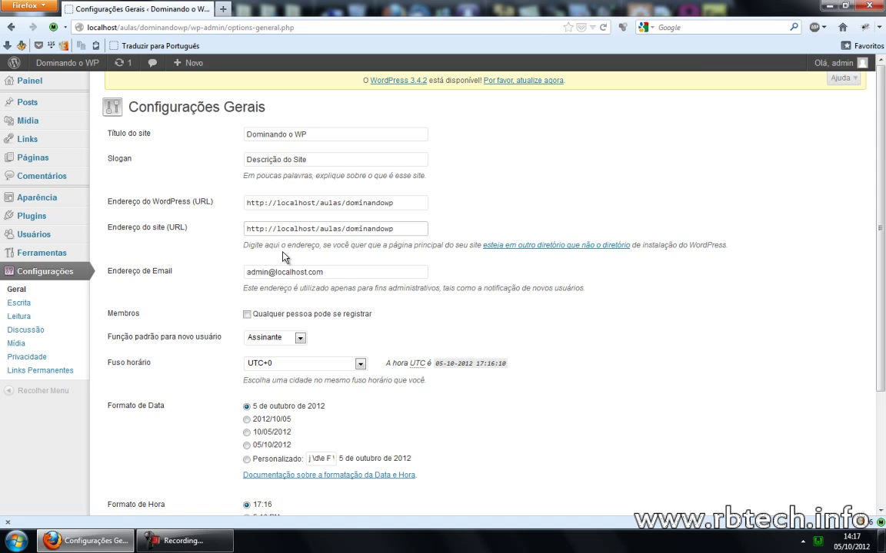
left_click_drag(385, 271, 223, 271)
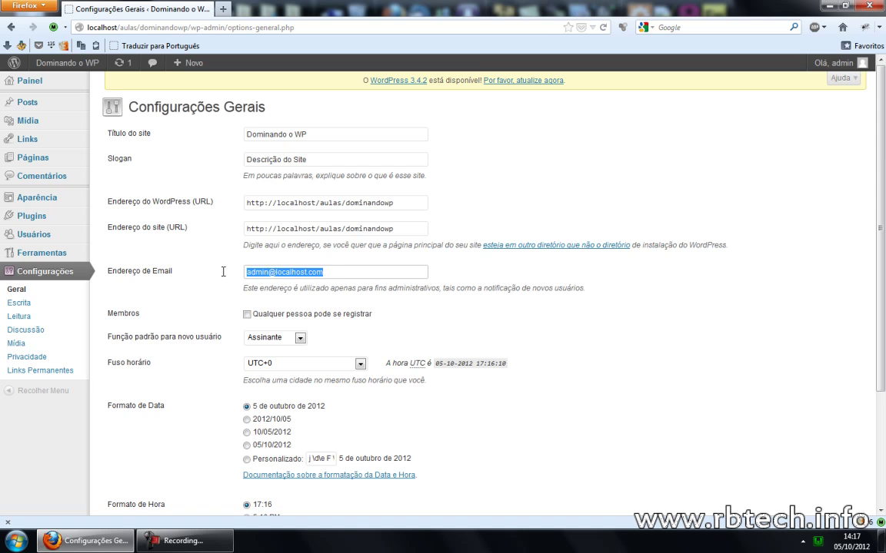
left_click(253, 272)
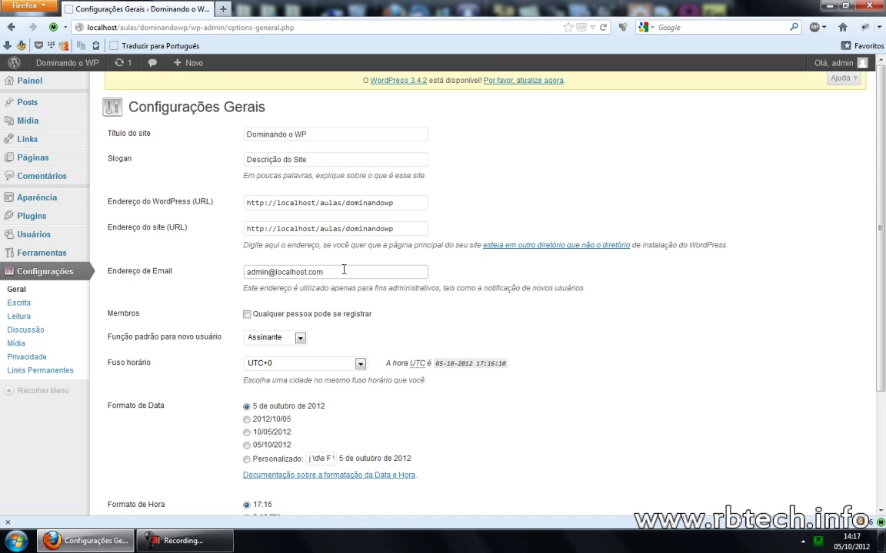
left_click_drag(344, 268, 244, 271)
left_click(247, 270)
Try allowing anyone to register, inspect the default roles for new users, and disable registration again.
left_click(249, 316)
left_click(254, 339)
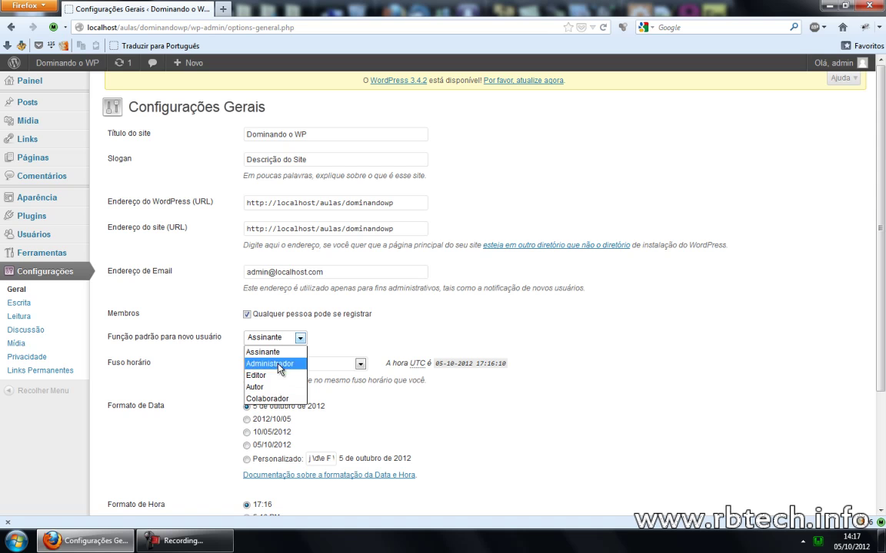
left_click(280, 341)
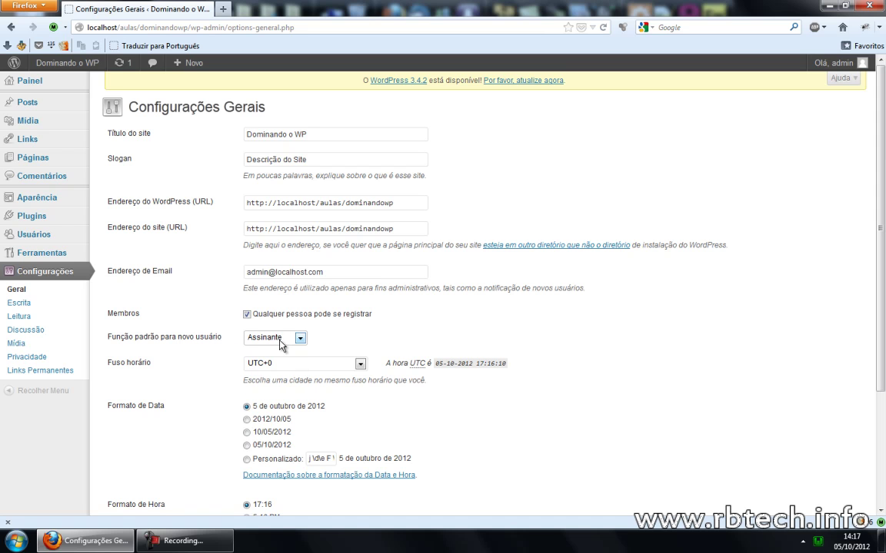
left_click(248, 315)
Set the site's time zone to São Paulo.
scroll(212, 325, "down", 2)
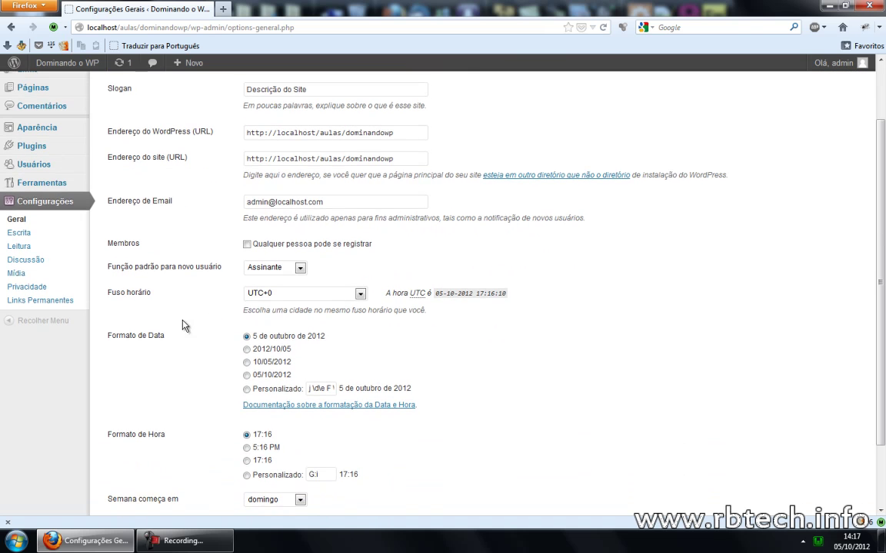
left_click(303, 300)
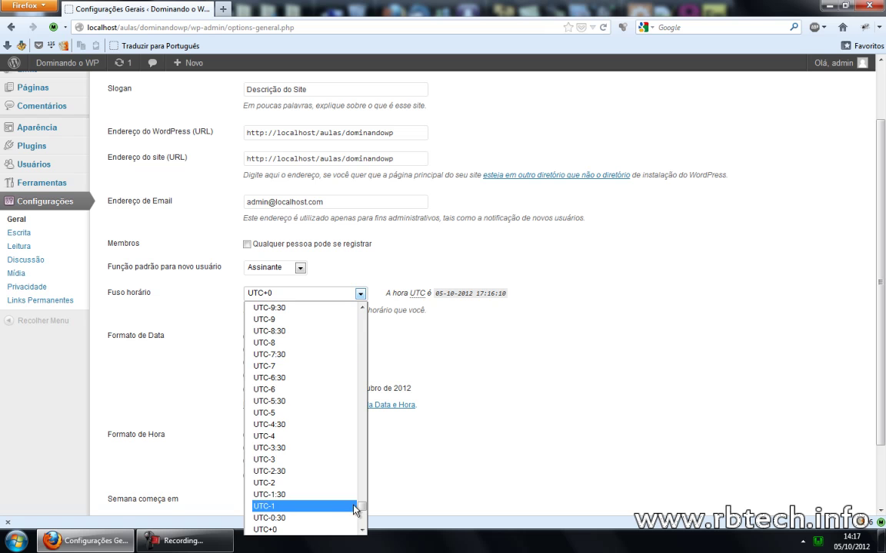
left_click_drag(362, 508, 372, 435)
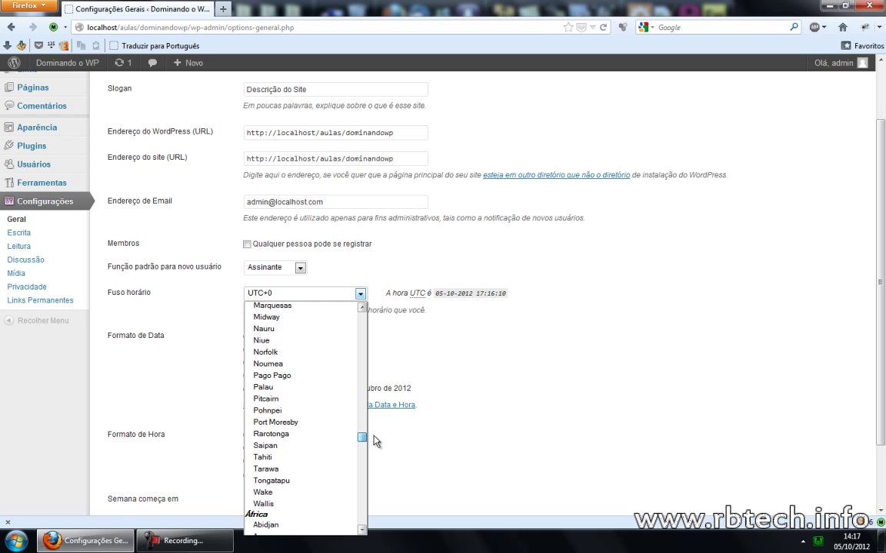
left_click_drag(376, 440, 363, 378)
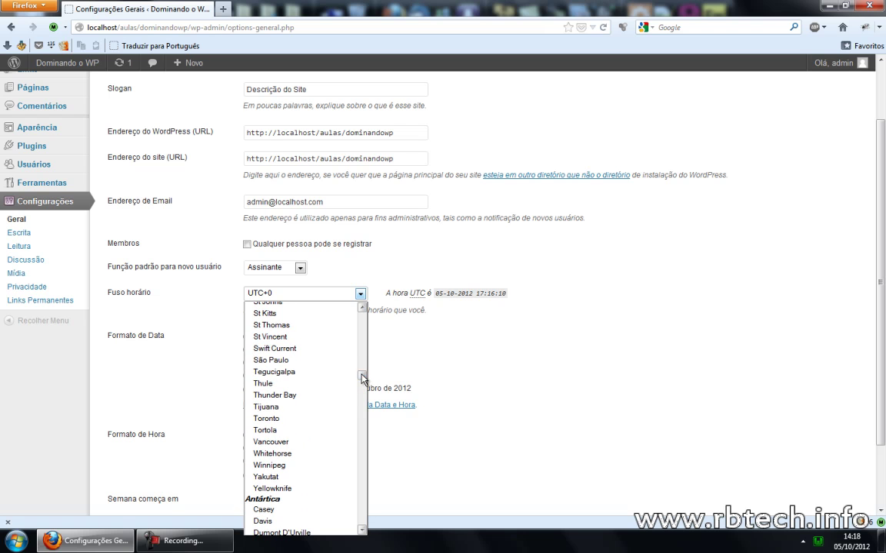
left_click(282, 366)
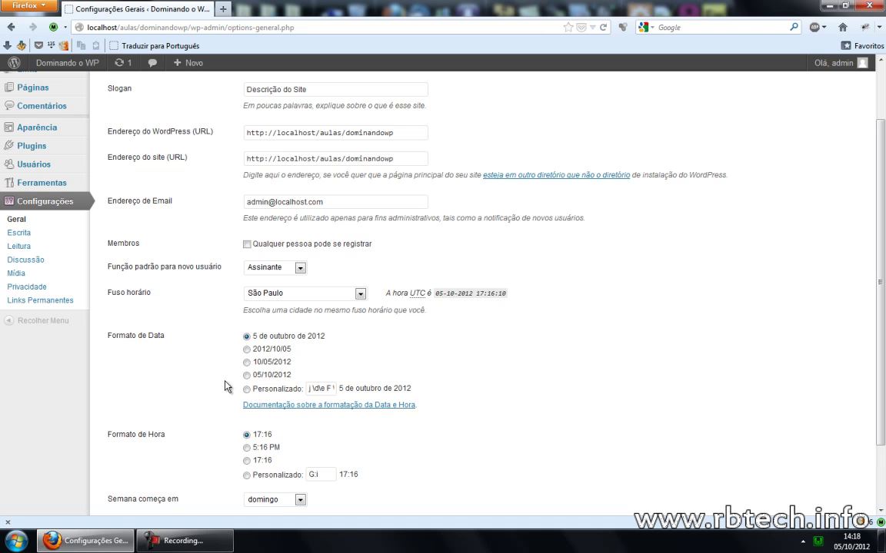
Look over the date, time and week-start options, save the general settings, and check the UTC and local times.
scroll(238, 353, "down", 3)
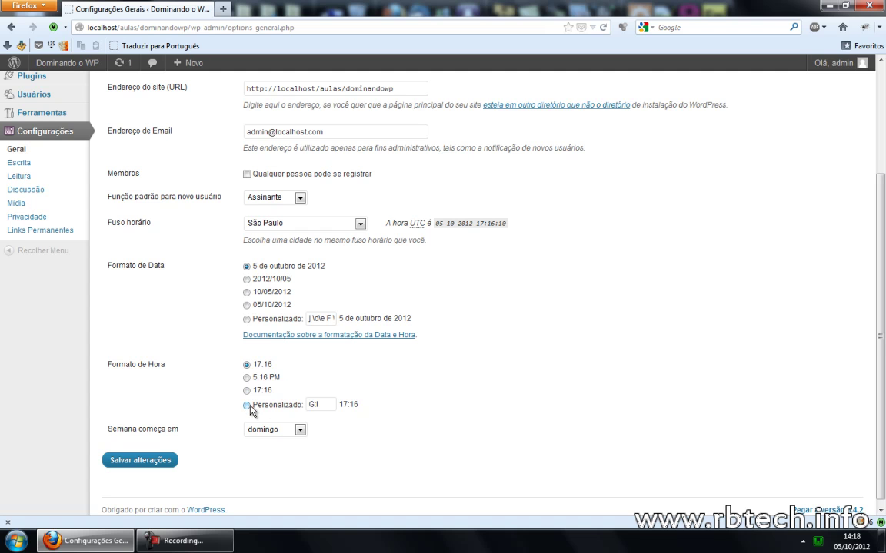
scroll(203, 417, "down", 1)
scroll(265, 444, "down", 1)
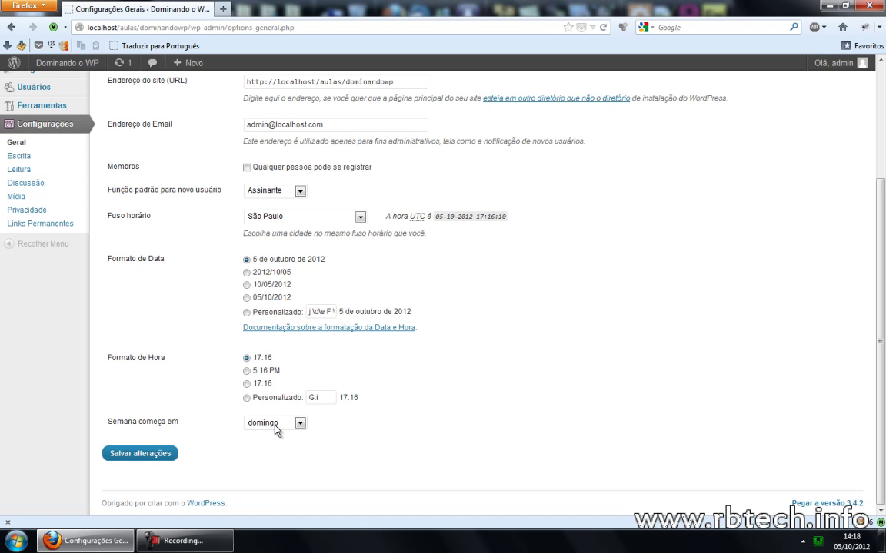
left_click(276, 429)
left_click(277, 431)
left_click(140, 454)
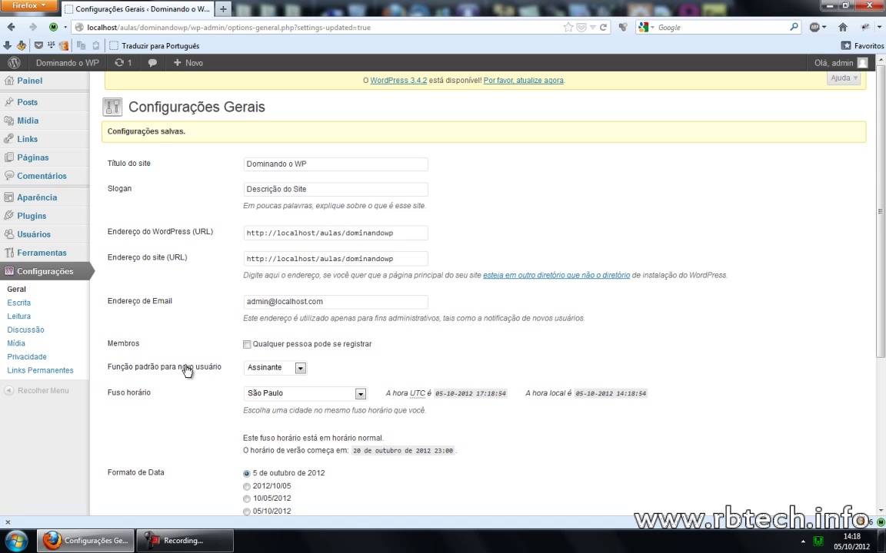
left_click_drag(386, 393, 666, 400)
left_click(666, 401)
Open the writing settings, view the new post editor in a separate browser tab, and return to the writing settings.
left_click(23, 304)
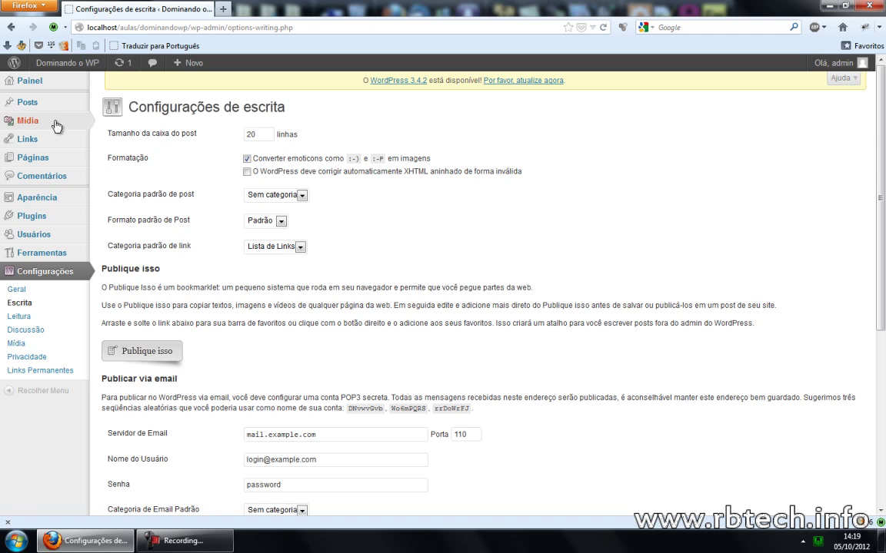
mouse_move(48, 110)
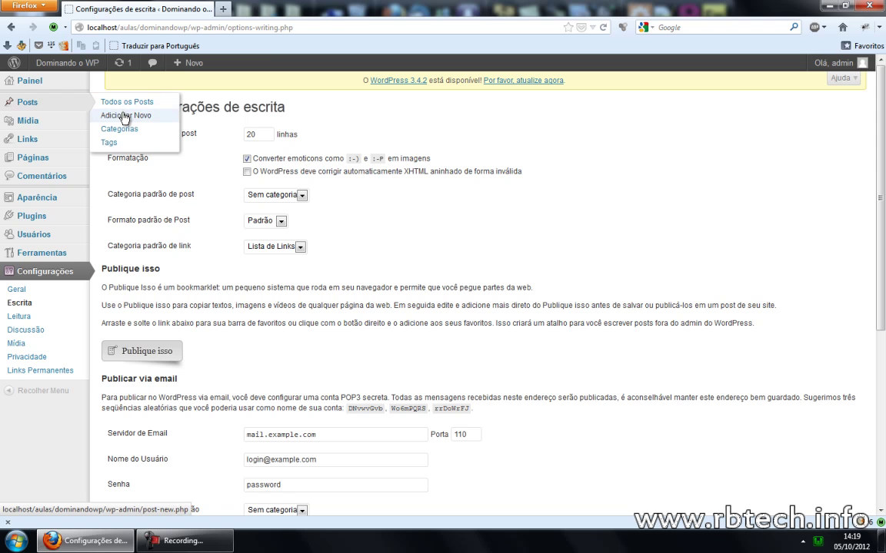
middle_click(115, 115)
left_click(286, 11)
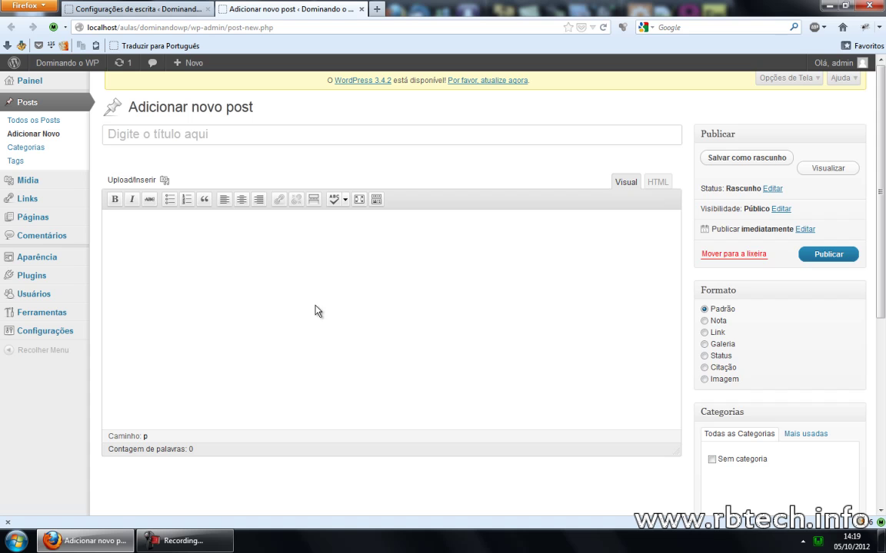
left_click(157, 10)
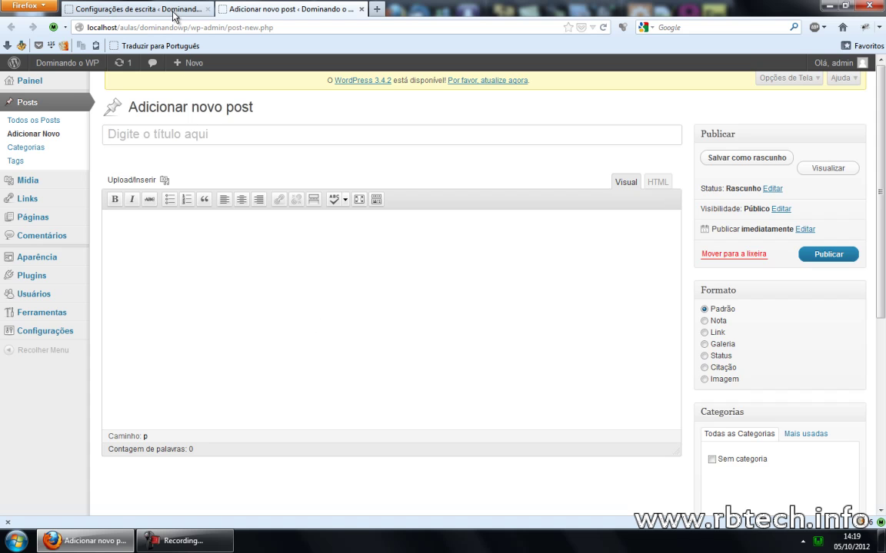
Set the post box size to 25 lines and disable converting emoticons into images.
double_click(251, 135)
type("25")
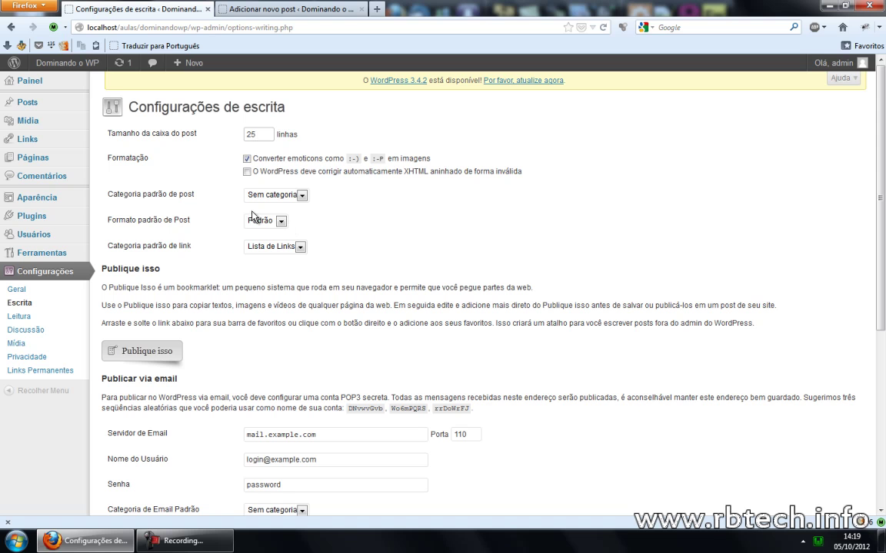
left_click(247, 159)
Examine the available choices for the default post category, default post format and default link category.
left_click(272, 198)
left_click(271, 198)
left_click(271, 198)
left_click(270, 198)
left_click(255, 222)
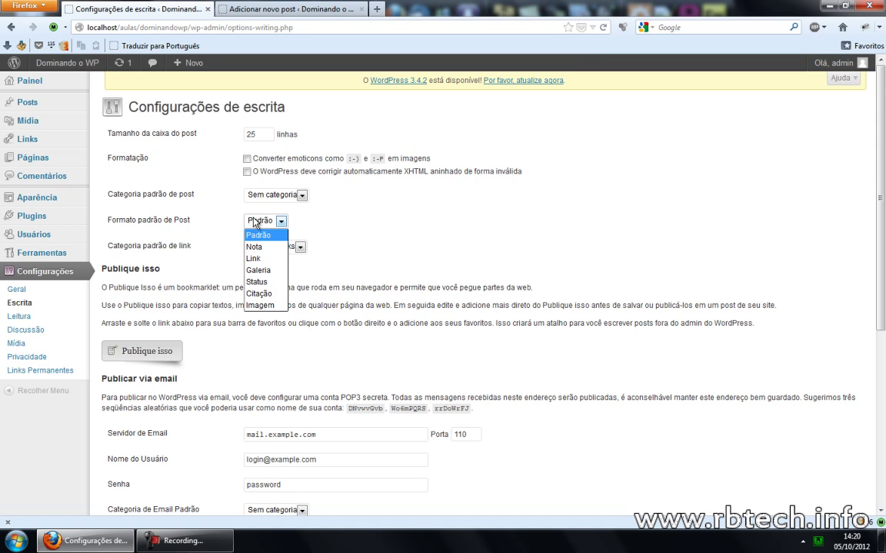
left_click(255, 222)
left_click(255, 223)
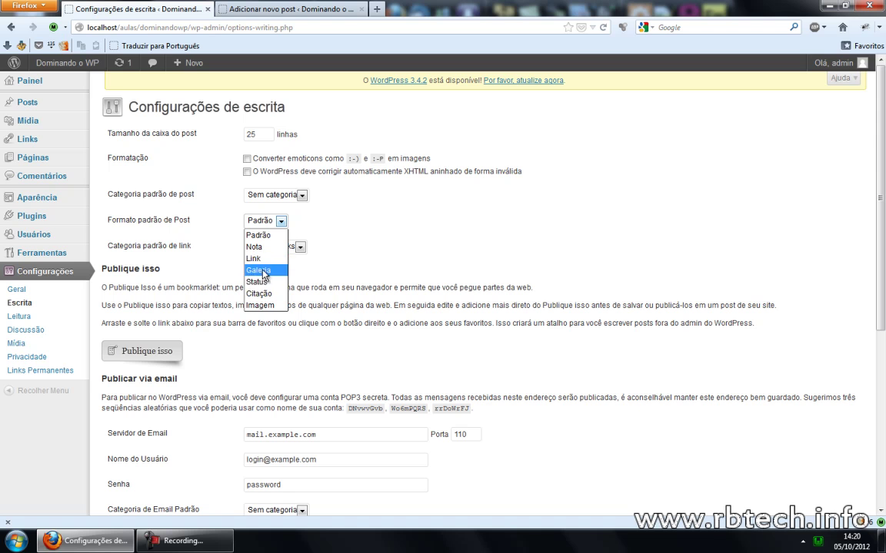
left_click(265, 222)
left_click(268, 223)
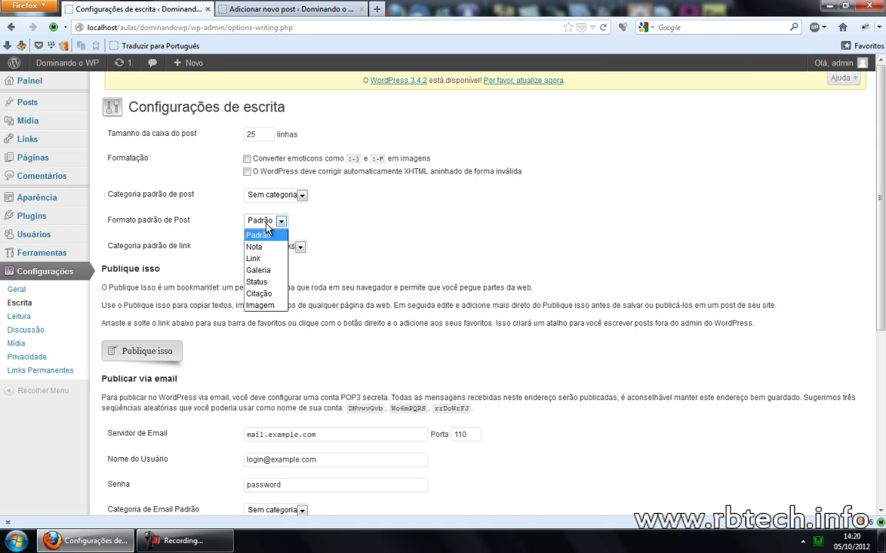
left_click(271, 222)
left_click(261, 247)
left_click(263, 258)
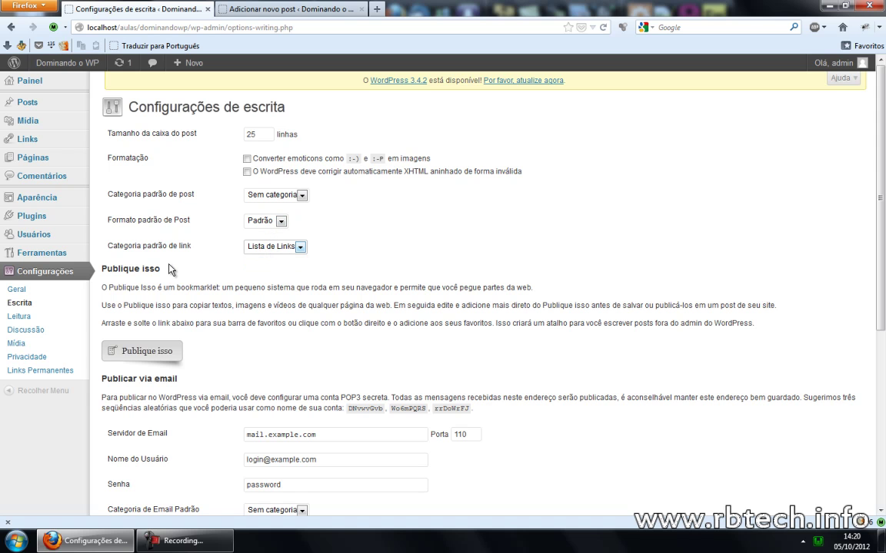
Examine the Publish This, post-by-email, remote publishing and update services sections, including the ping service URL.
scroll(169, 277, "down", 2)
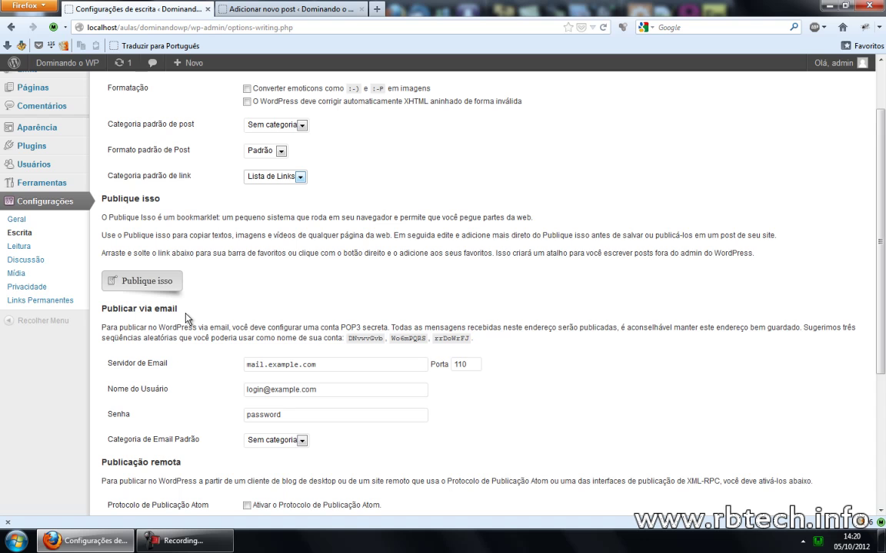
scroll(185, 318, "down", 2)
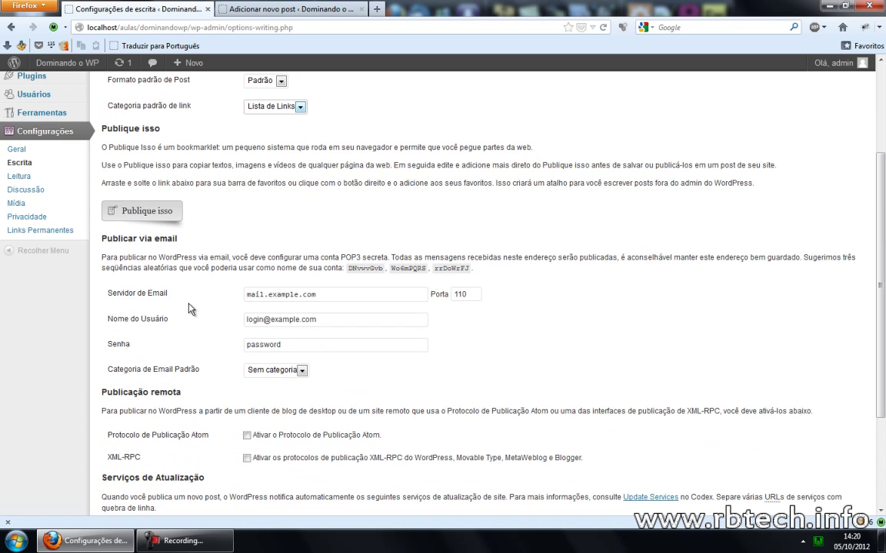
scroll(191, 309, "down", 2)
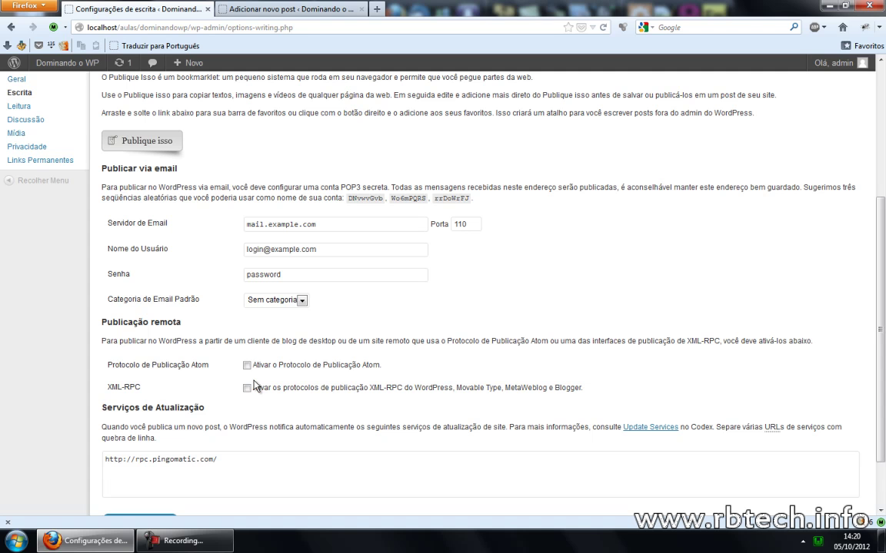
scroll(185, 349, "down", 2)
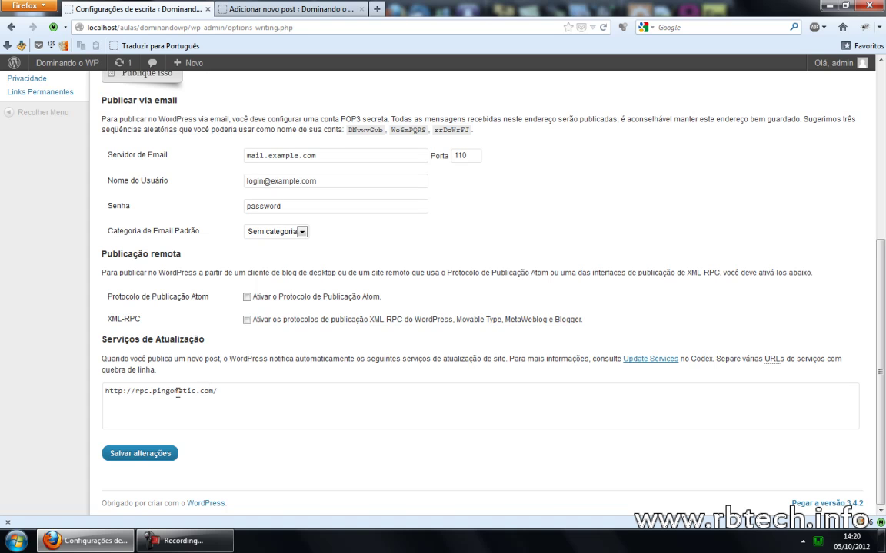
left_click_drag(229, 395, 105, 389)
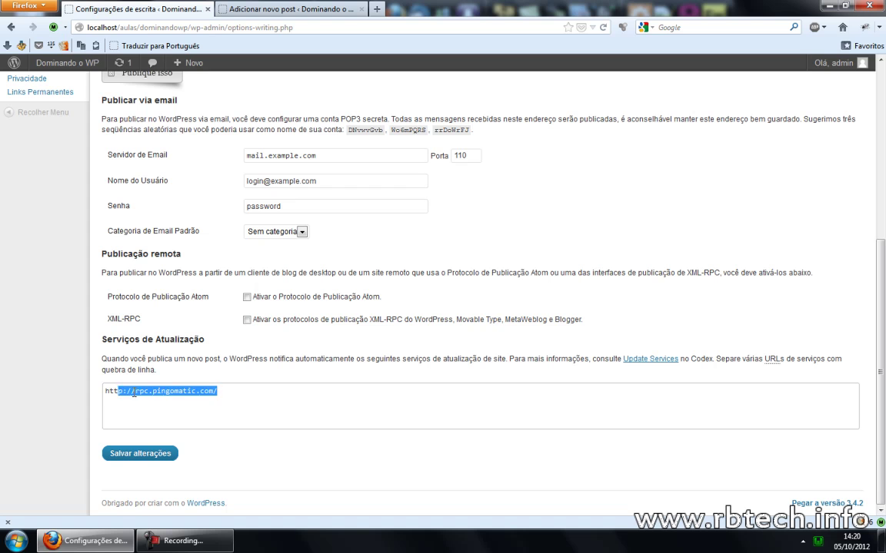
left_click(135, 391)
left_click_drag(242, 390, 103, 391)
left_click(138, 392)
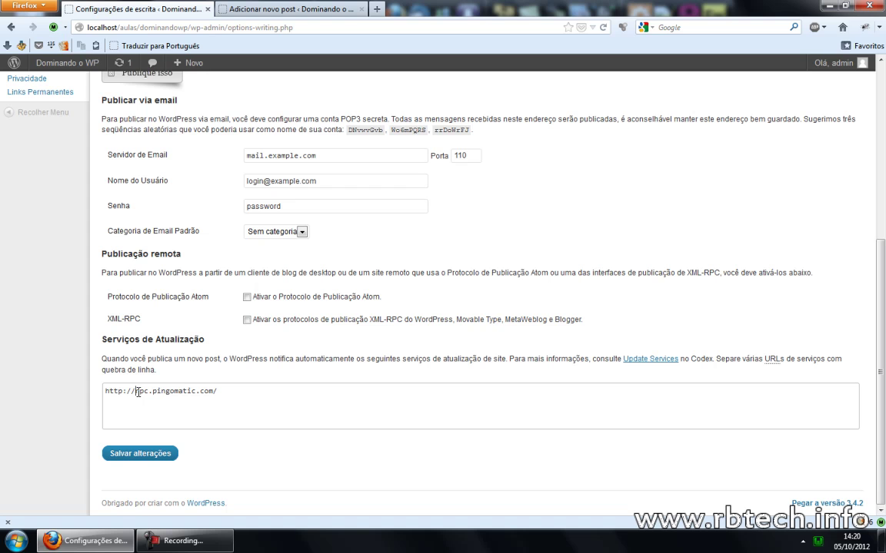
Highlight the ping service URL under update services and save the writing settings.
left_click_drag(231, 391, 106, 393)
left_click(109, 396)
left_click(226, 393)
left_click(136, 394)
left_click_drag(226, 394, 105, 393)
left_click(166, 394)
left_click(139, 454)
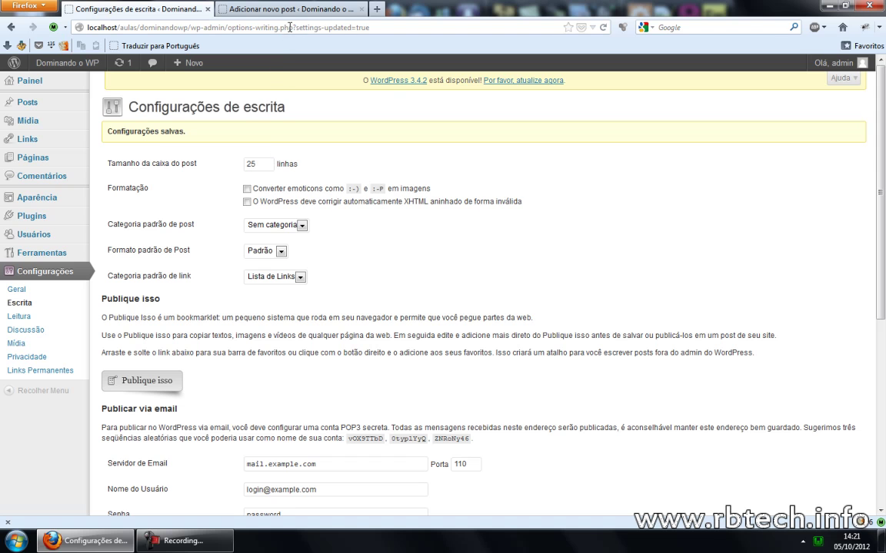
Reload the new post editor in its separate browser tab to check the post box height, and close that tab.
left_click(265, 10)
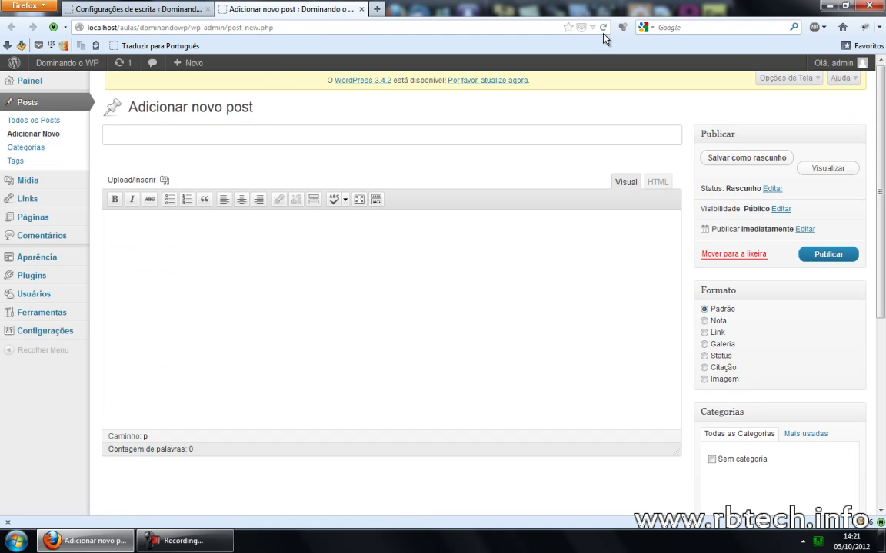
left_click(604, 27)
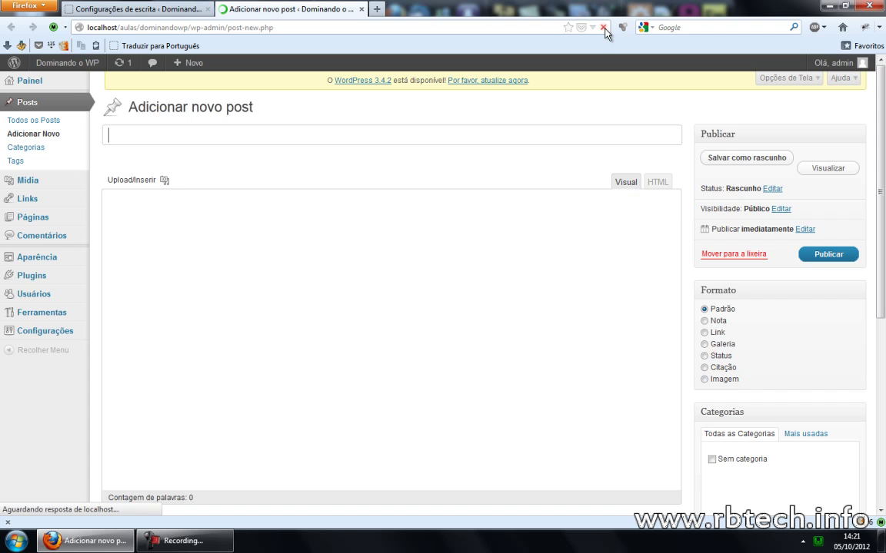
scroll(280, 334, "down", 2)
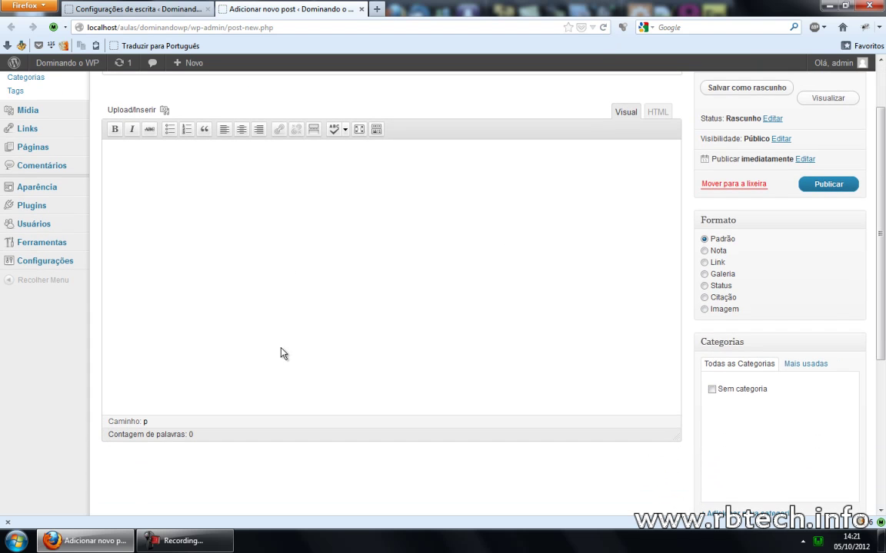
scroll(338, 356, "up", 2)
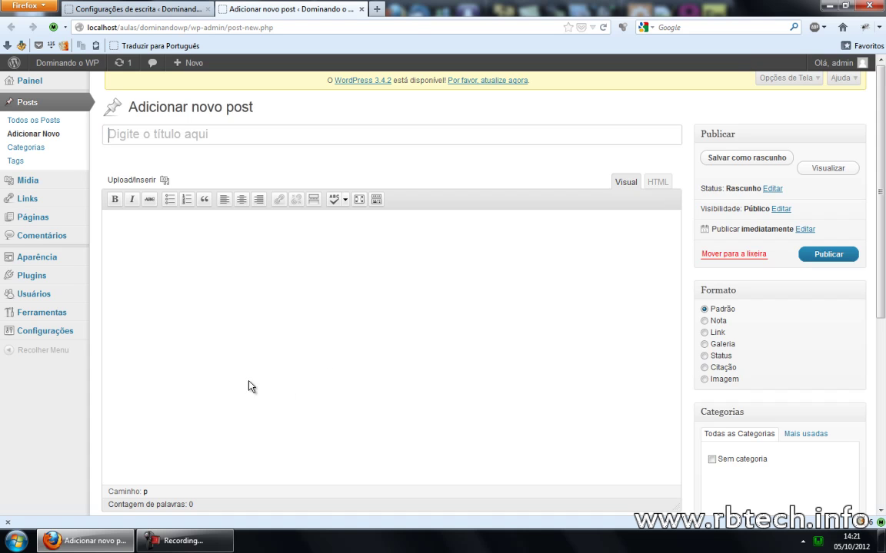
middle_click(246, 9)
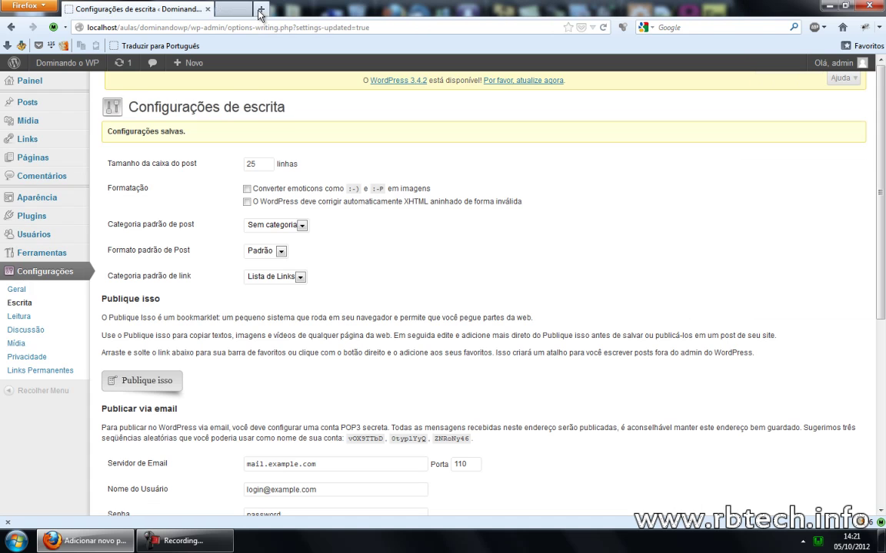
Open the reading settings, examine the pages offered for a static front page, and restore the recent posts option.
left_click(27, 315)
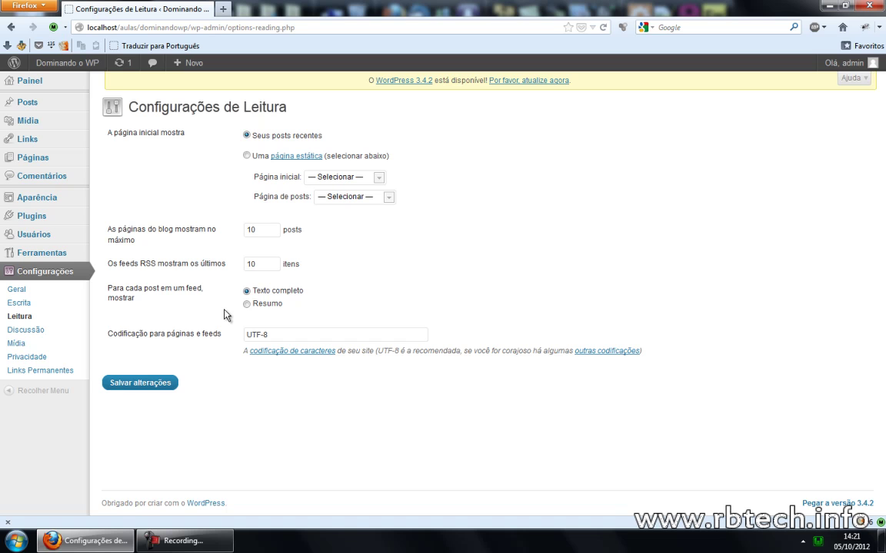
left_click(247, 156)
left_click(338, 177)
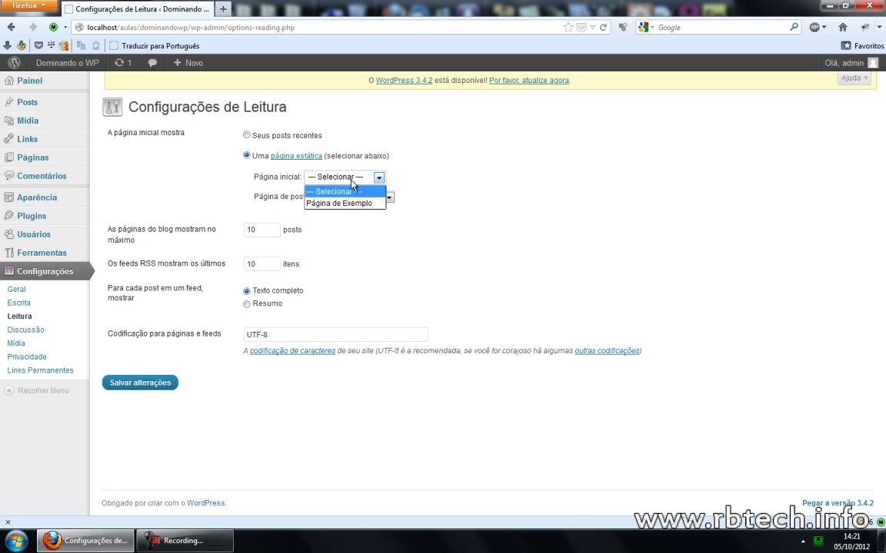
left_click(344, 190)
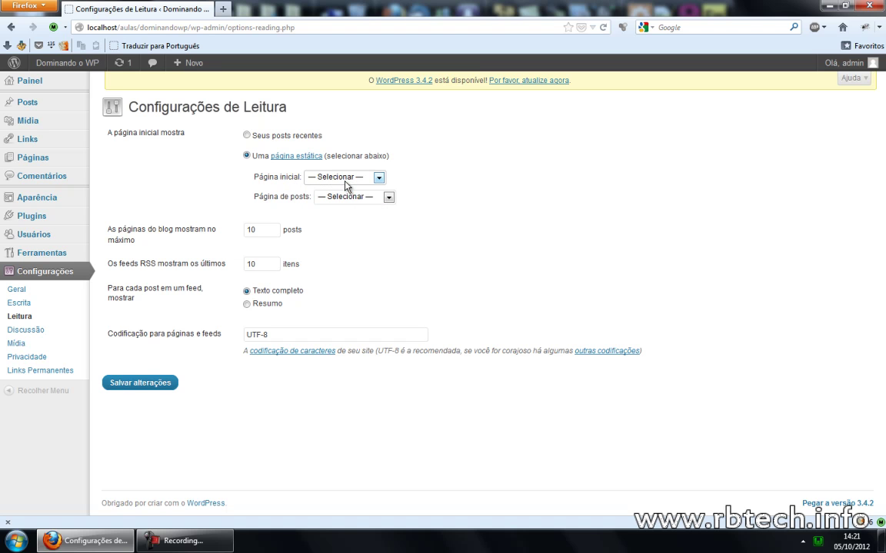
left_click(247, 135)
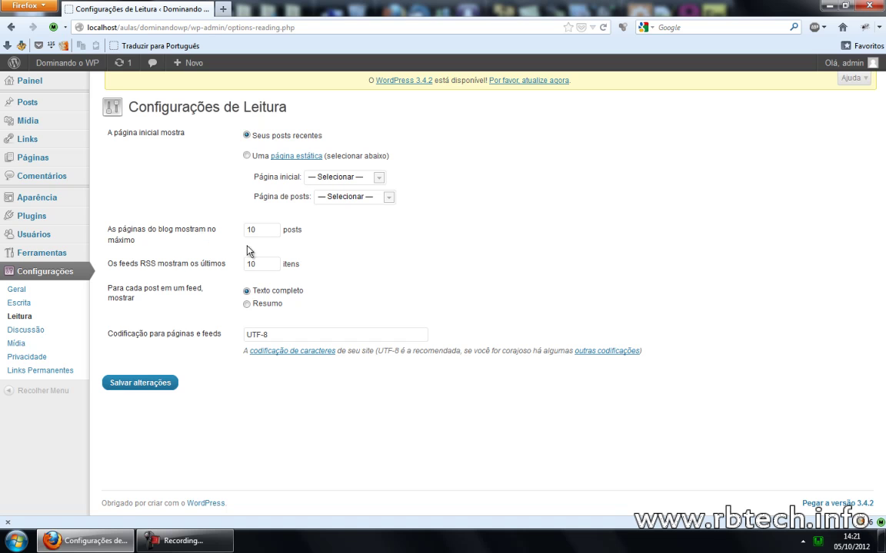
Set the RSS feeds to show the latest 15 items and save the reading settings.
double_click(262, 232)
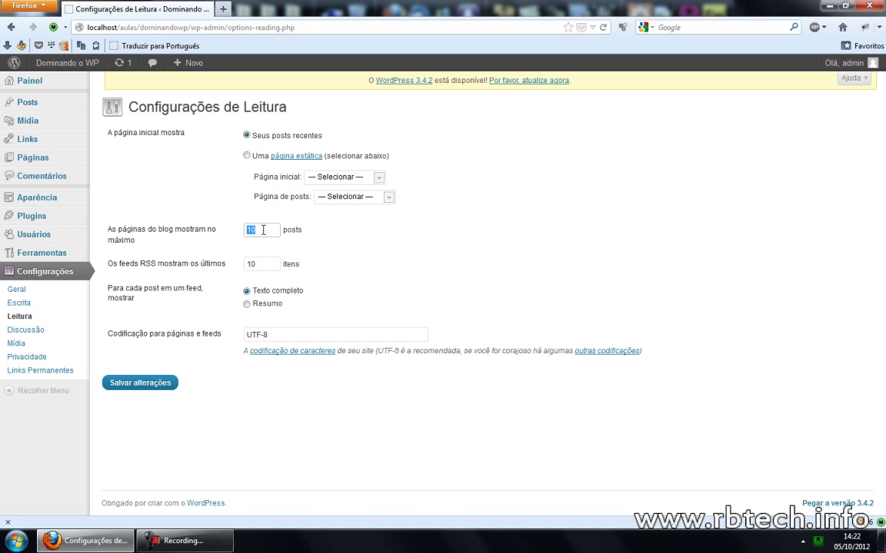
left_click(263, 230)
key("Tab")
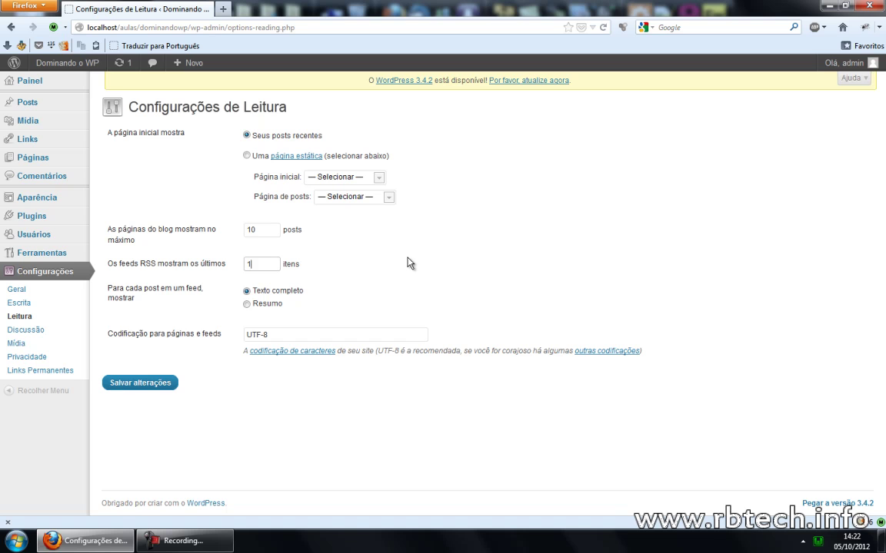
type("15")
double_click(270, 264)
left_click(271, 265)
left_click(164, 386)
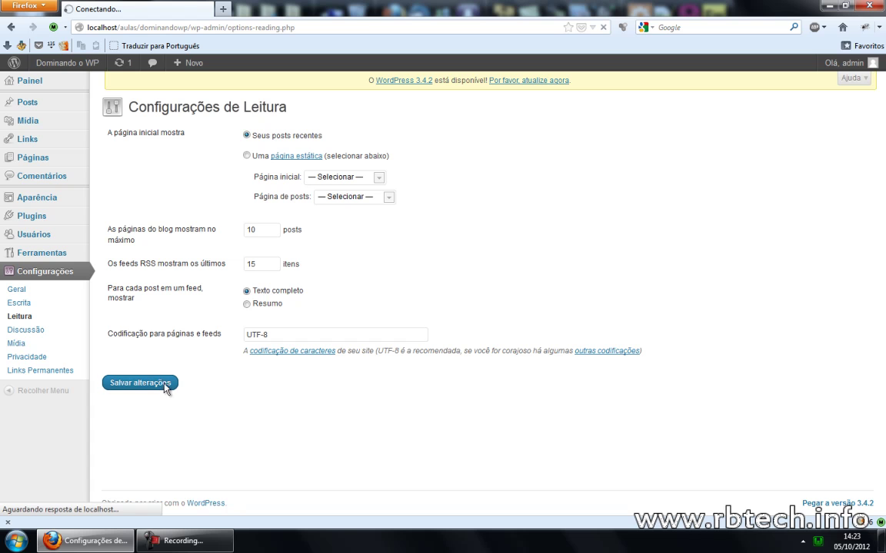
Open the discussion settings and look over the whole page.
left_click(28, 329)
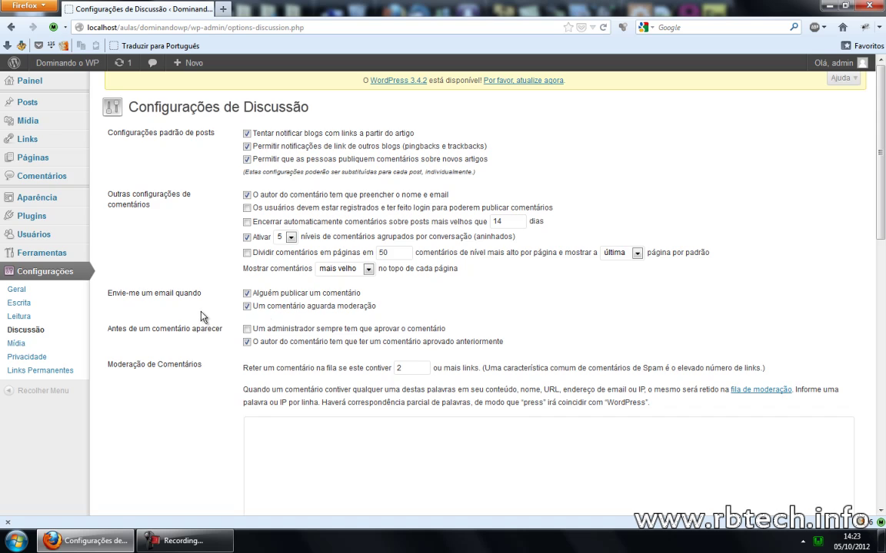
scroll(200, 315, "down", 10)
scroll(200, 315, "up", 10)
Examine the comment options for required registration, automatic closing on old posts and nested comment levels.
left_click(295, 213)
left_click(280, 222)
left_click(467, 224)
left_click(275, 238)
left_click(276, 238)
left_click(291, 238)
left_click(290, 238)
Split comments into pages of 30 top-level comments and review the default page and comment order choices.
left_click(264, 256)
double_click(393, 252)
type("30")
left_click(619, 254)
left_click(619, 258)
left_click(343, 269)
left_click(348, 282)
Turn off emails for comments awaiting moderation, and require administrator approval instead of a previously approved comment by the author.
left_click_drag(107, 293, 181, 292)
left_click(196, 293)
left_click(247, 306)
left_click(247, 293)
left_click(247, 293)
left_click(247, 341)
Set the default avatar to the Gravatar logo and save the discussion settings.
scroll(231, 323, "down", 5)
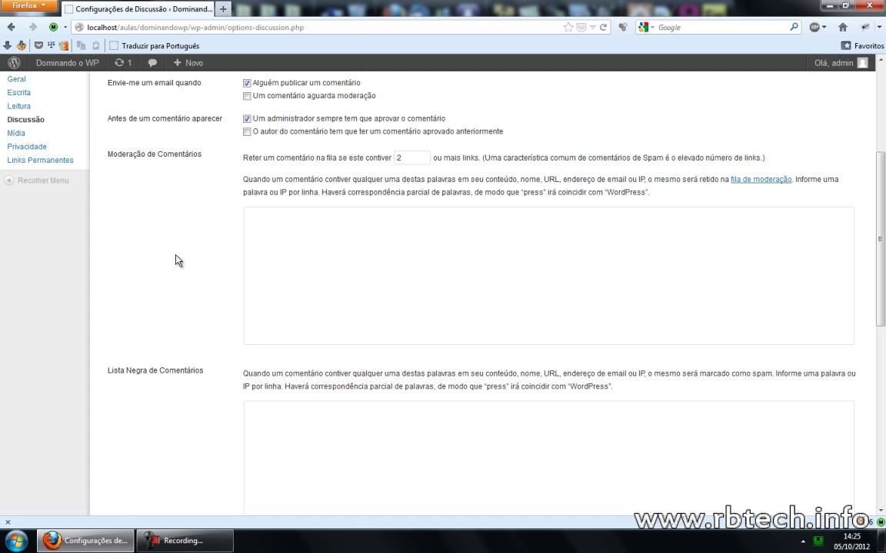
scroll(248, 279, "down", 4)
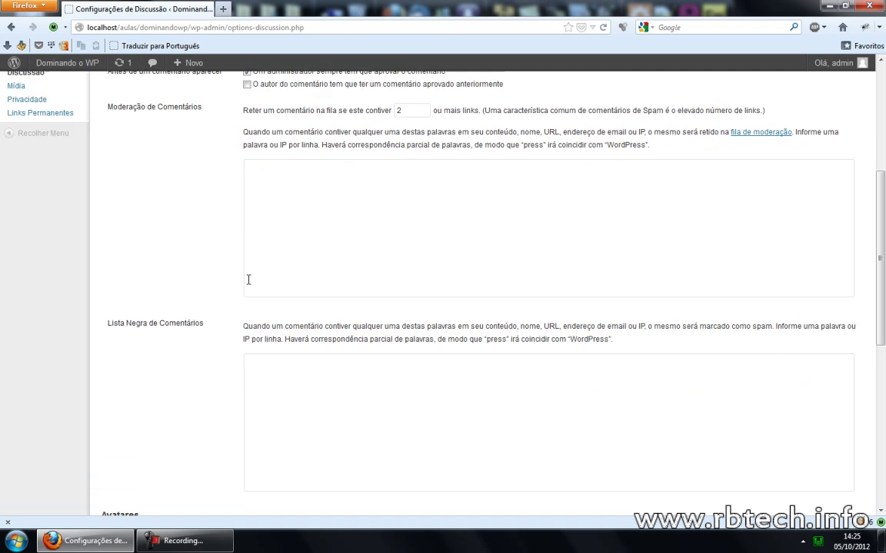
scroll(288, 250, "down", 6)
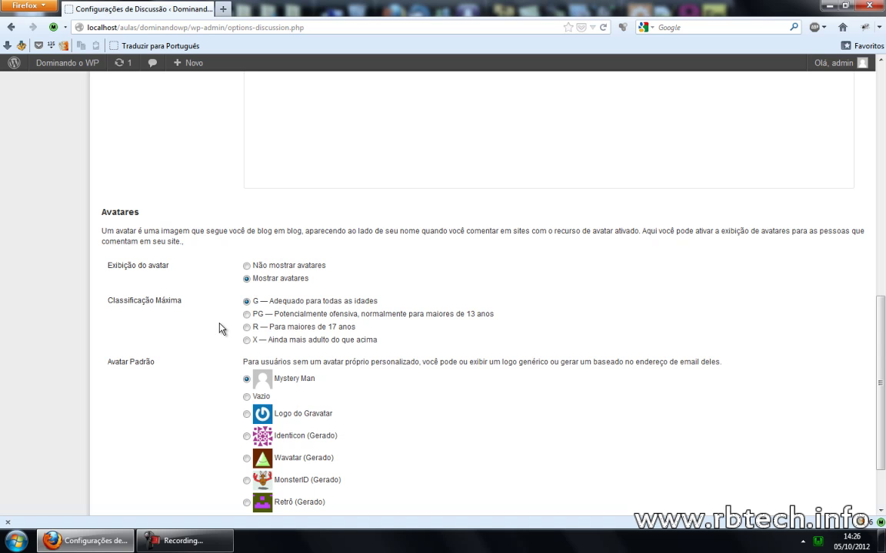
left_click(247, 415)
scroll(191, 401, "down", 2)
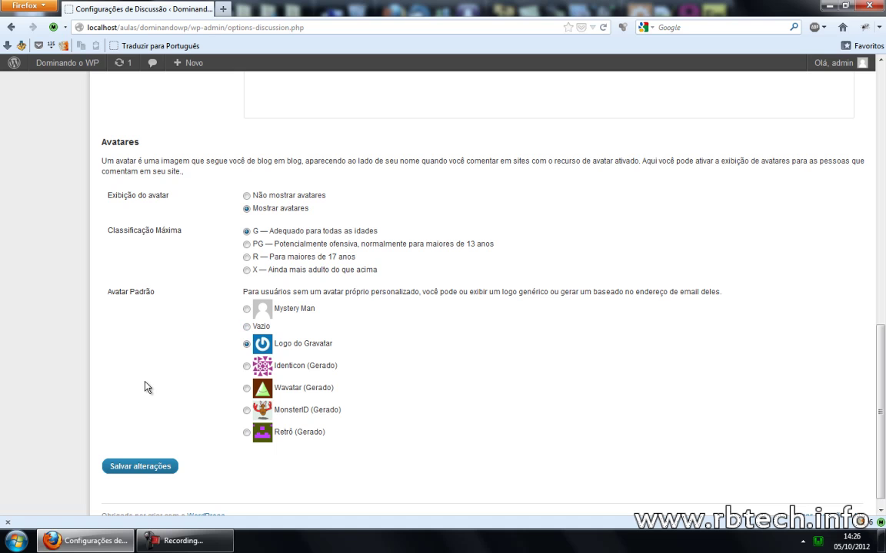
left_click(143, 469)
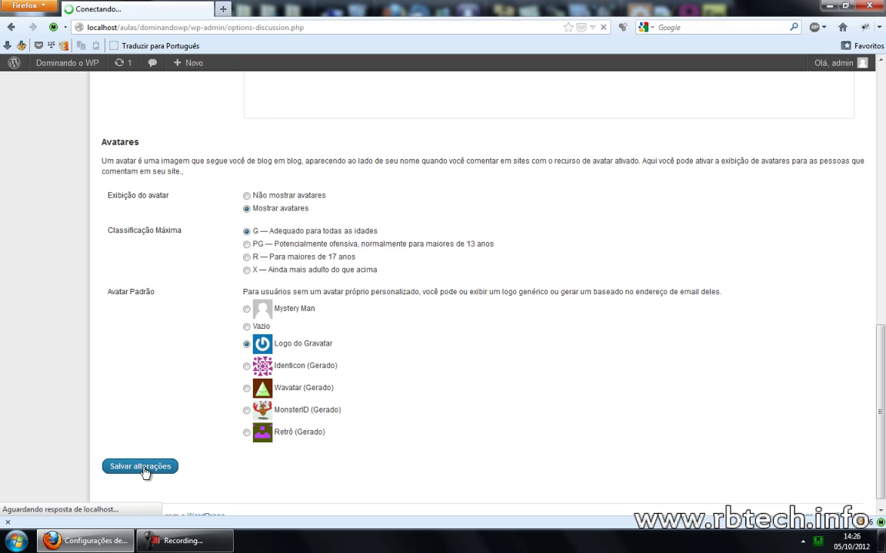
Open the media settings, launch Adobe Fireworks CS4, and return to the media settings in the browser.
left_click(36, 345)
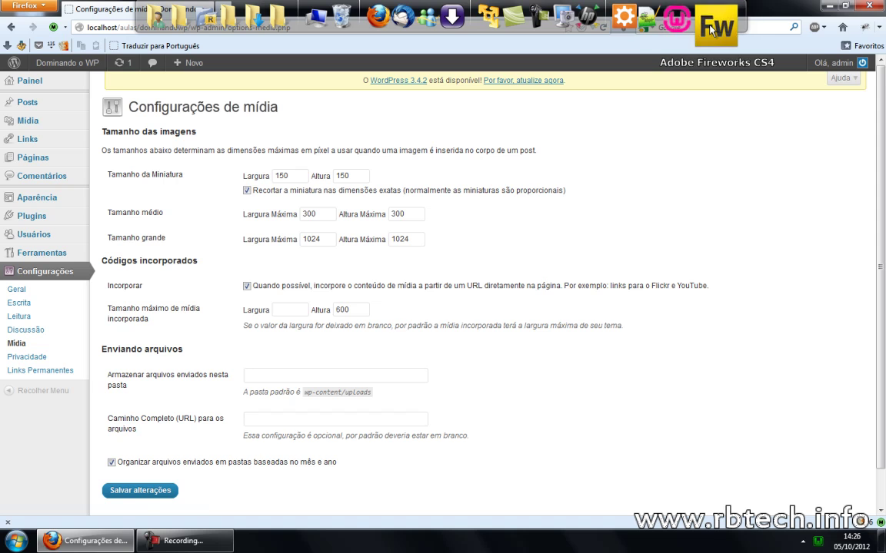
left_click(715, 23)
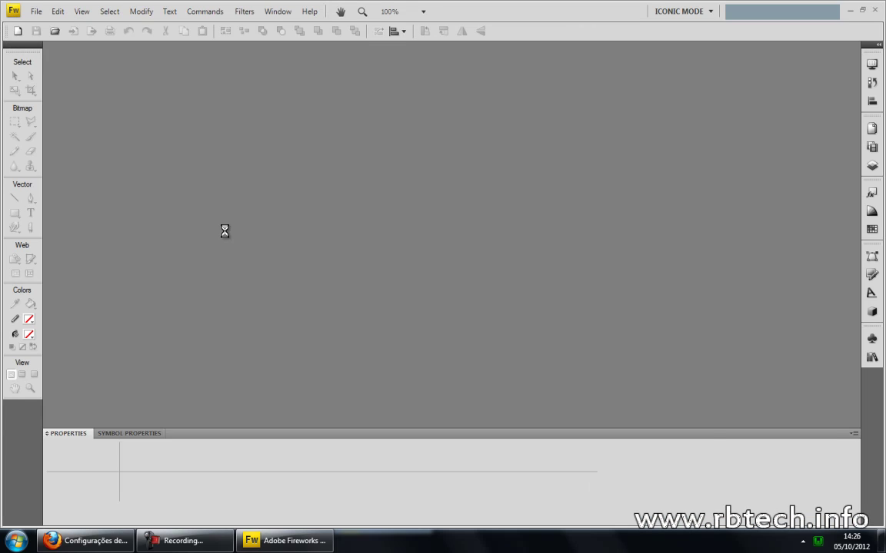
left_click(271, 543)
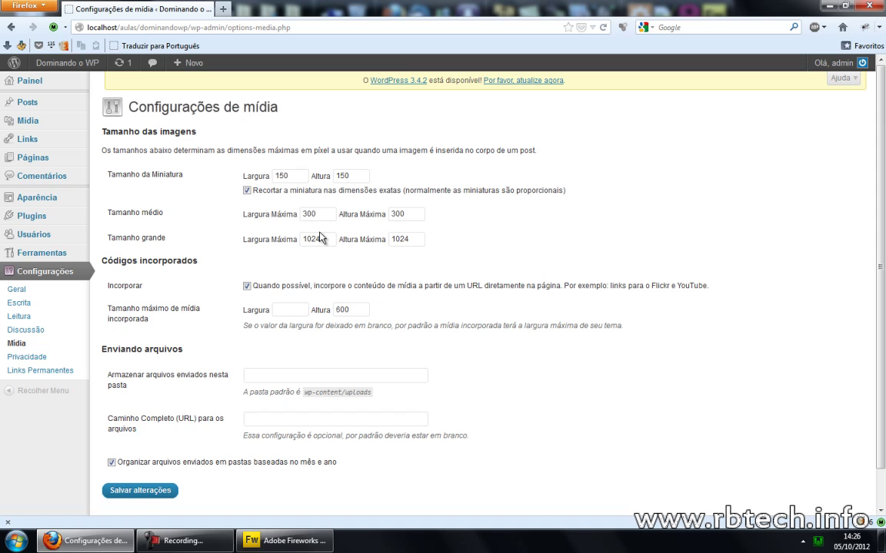
Set the thumbnail size to 500 wide by 300 high and disable cropping thumbnails to exact dimensions.
double_click(282, 176)
type("500")
key("Tab")
type("300")
left_click(280, 191)
left_click_drag(275, 176, 336, 176)
key("Tab")
key("shift+Tab")
left_click(338, 175)
double_click(338, 175)
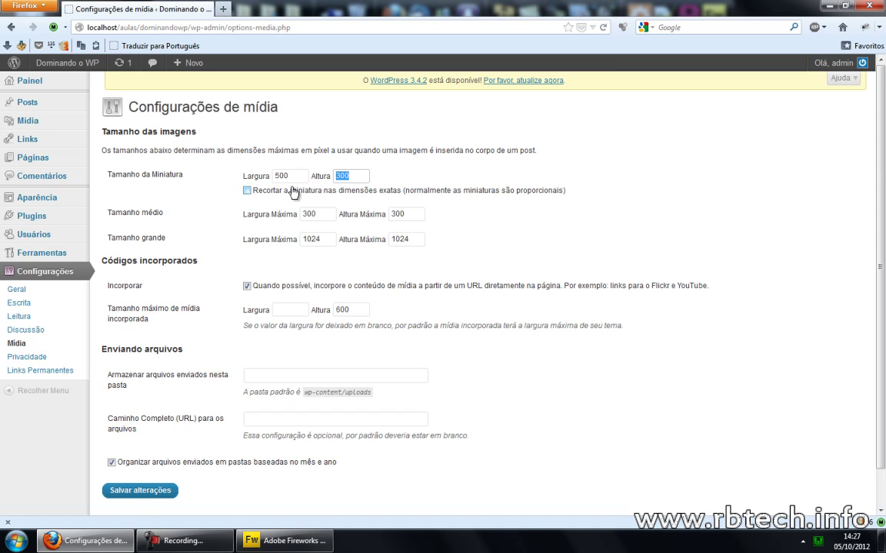
left_click(343, 176)
Select the maximum width value of the medium image size.
left_click(324, 213)
double_click(325, 214)
left_click(331, 214)
double_click(308, 214)
left_click(306, 214)
left_click(282, 215)
Switch to Fireworks, create a 500 × 300 pixel document, and enter a proportional width of 660 pixels in its Image Size dialog.
left_click(290, 542)
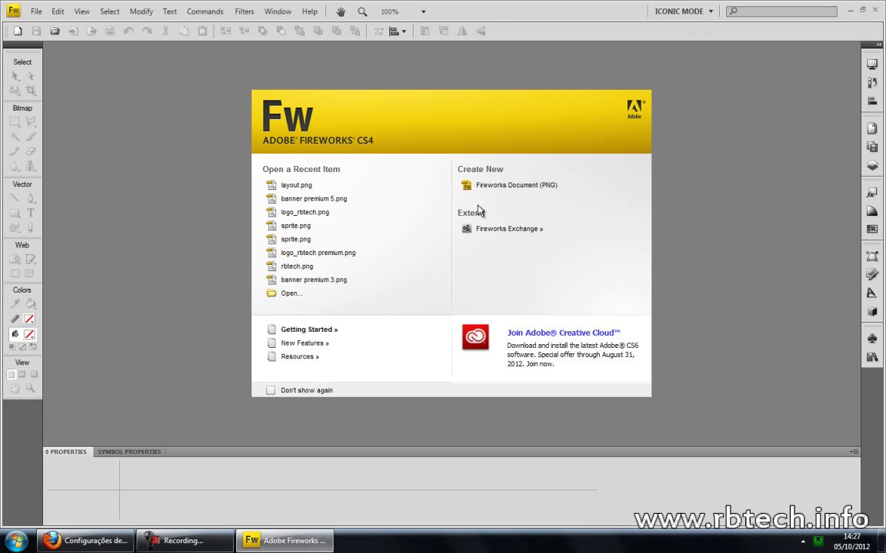
left_click(473, 185)
type("500")
key("Tab")
type("500")
key("Return")
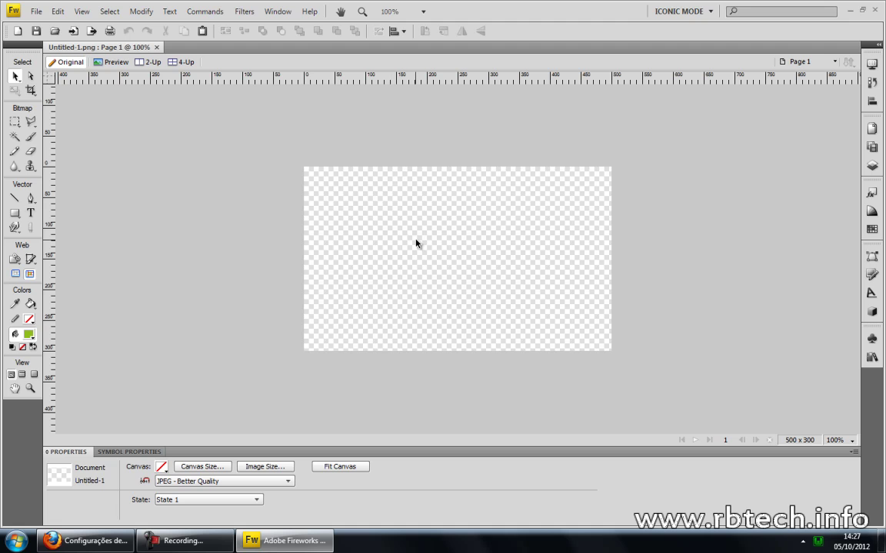
key("ctrl+alt+i")
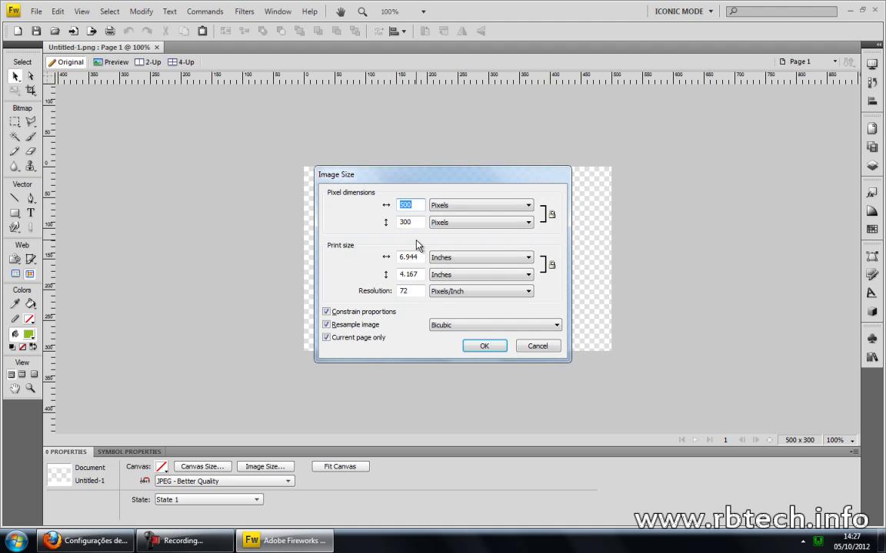
type("660")
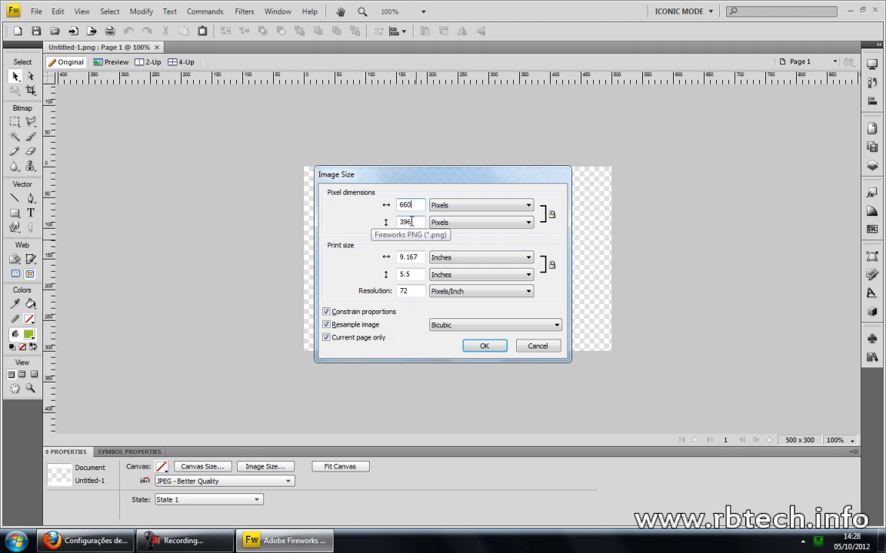
Return to the browser and set the medium image size to a maximum of 660 wide by 396 high.
left_click(86, 541)
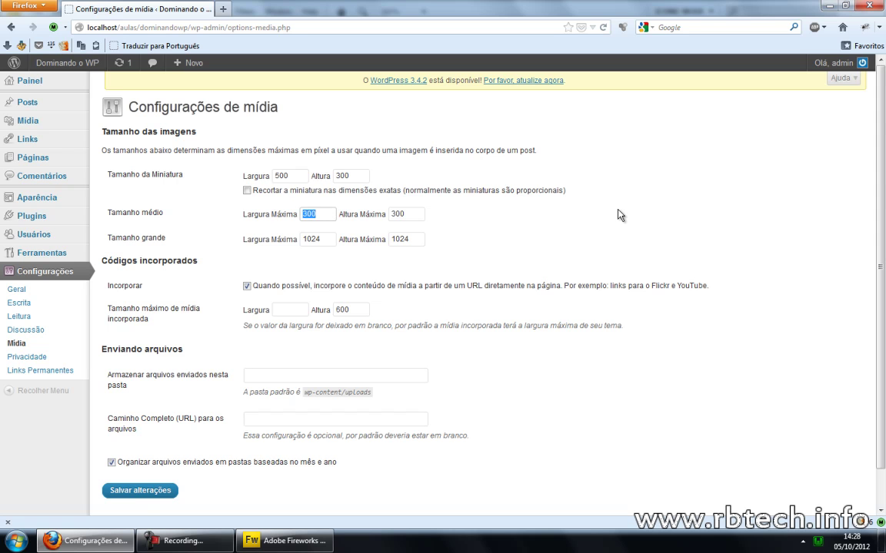
type("660")
key("Tab")
type("396")
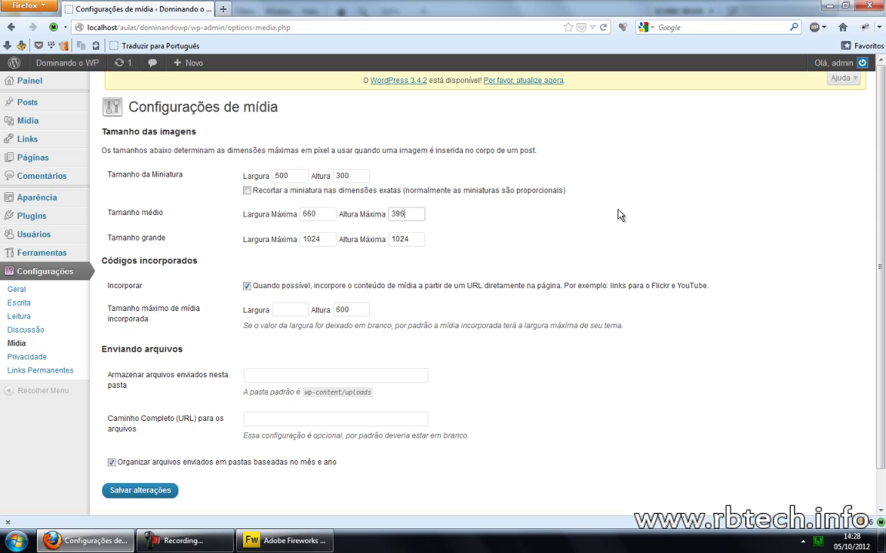
key("Tab")
Switch to Fireworks and set the width in the Image Size dialog to 1000 pixels with proportions constrained.
left_click_drag(316, 214, 300, 214)
left_click(258, 540)
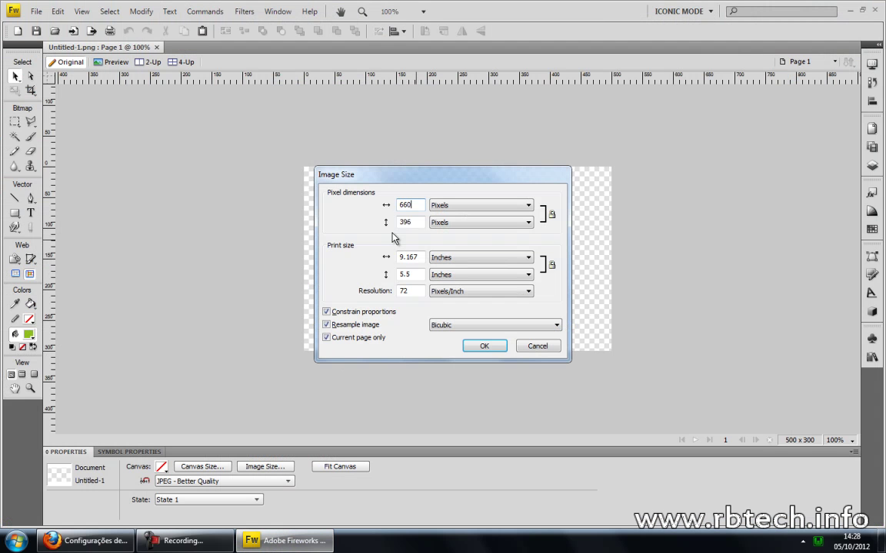
left_click_drag(412, 205, 389, 203)
type("1000")
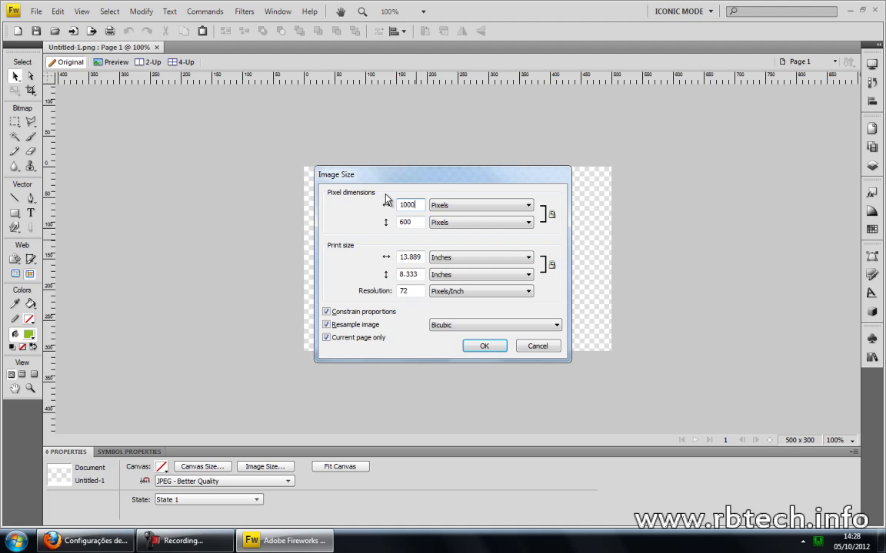
Return to the browser and set the large image size to a maximum of 1000 wide by 600 high.
left_click(85, 540)
left_click(254, 242)
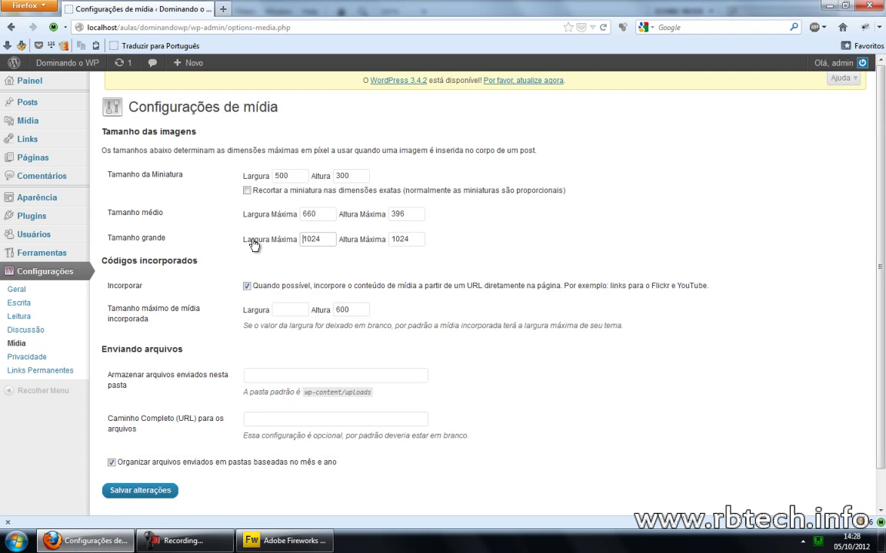
key("ctrl+a")
type("1000")
key("Tab")
type("600")
Recheck the proportional dimensions in Fireworks, return to the browser, and disable automatic embedding of media content from URLs.
left_click(284, 541)
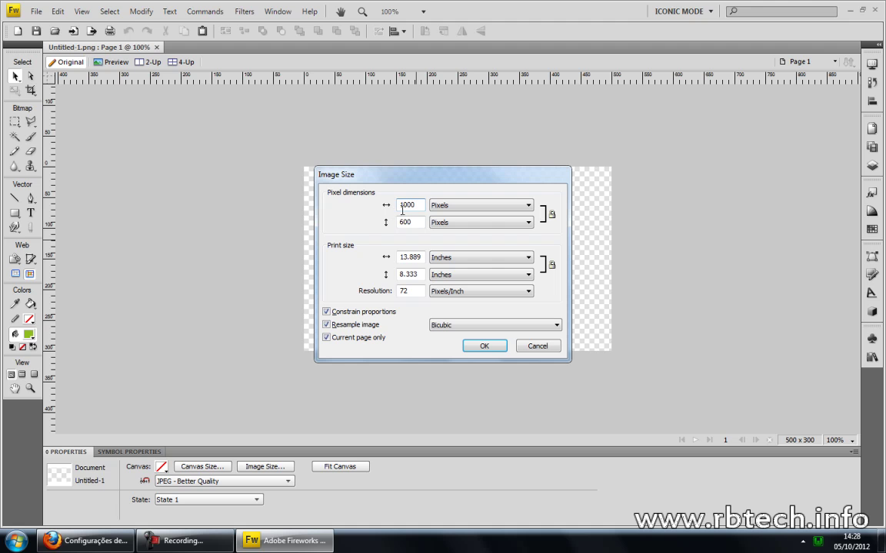
left_click(77, 541)
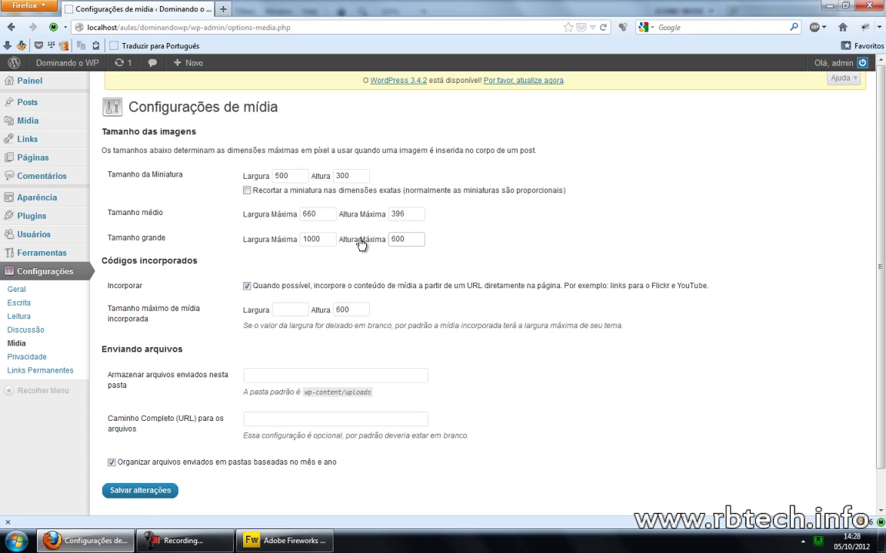
left_click(247, 287)
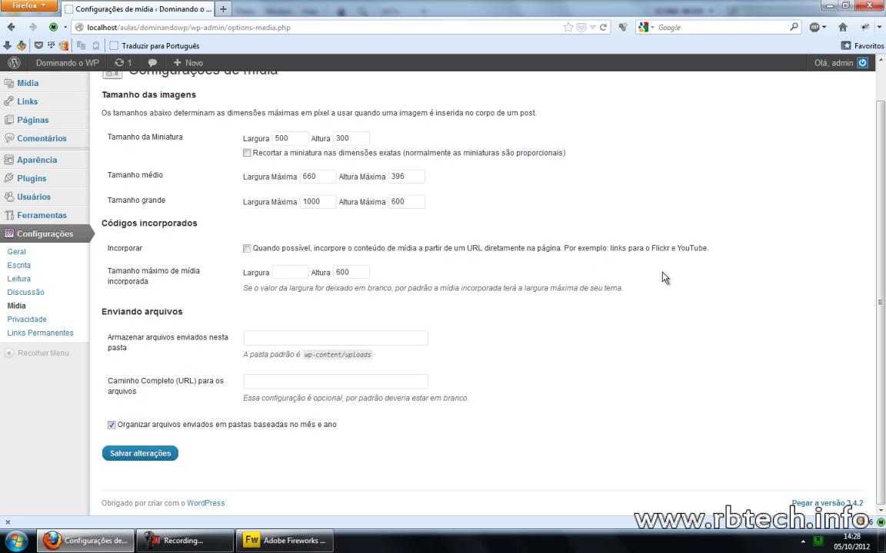
Save the media settings, and save the privacy settings with search engines allowed to index the site.
left_click(287, 270)
left_click(143, 453)
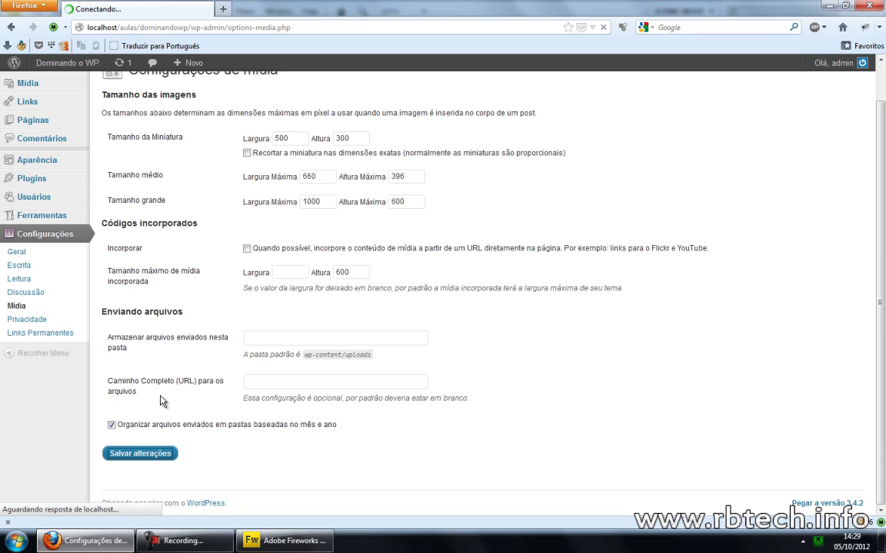
left_click(38, 358)
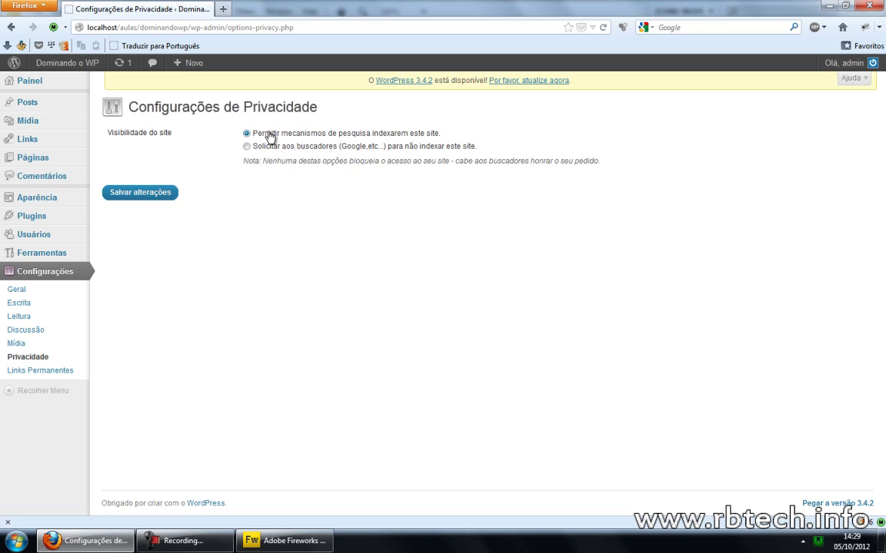
left_click(144, 195)
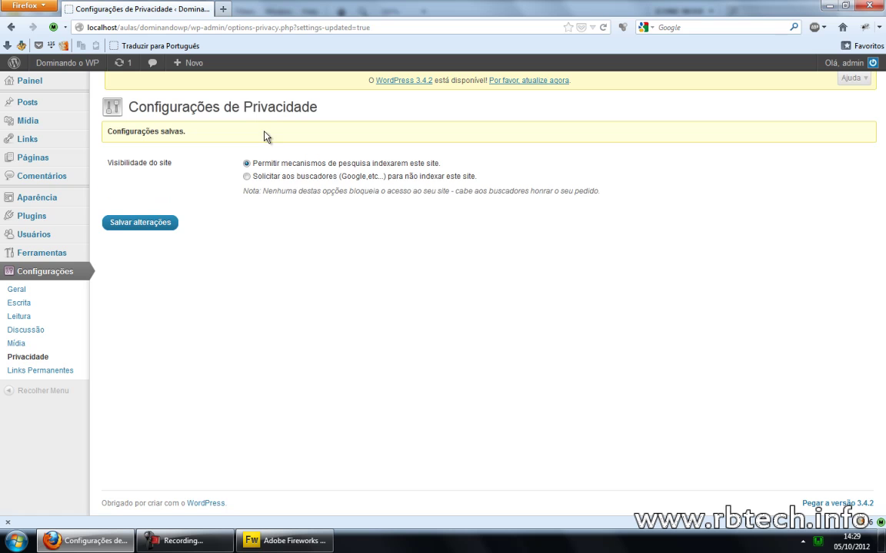
Set the permalink structure to post name (Nome do Post) and save the permalink settings.
left_click(23, 370)
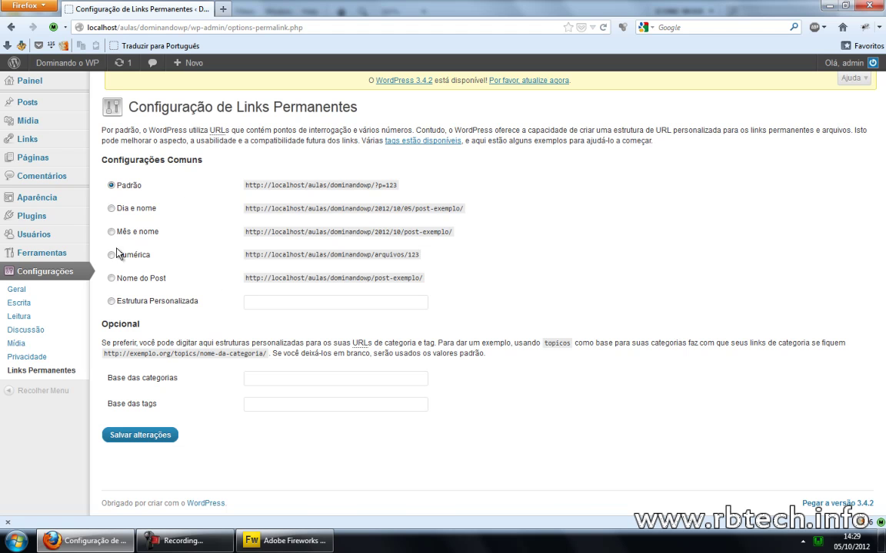
left_click(111, 279)
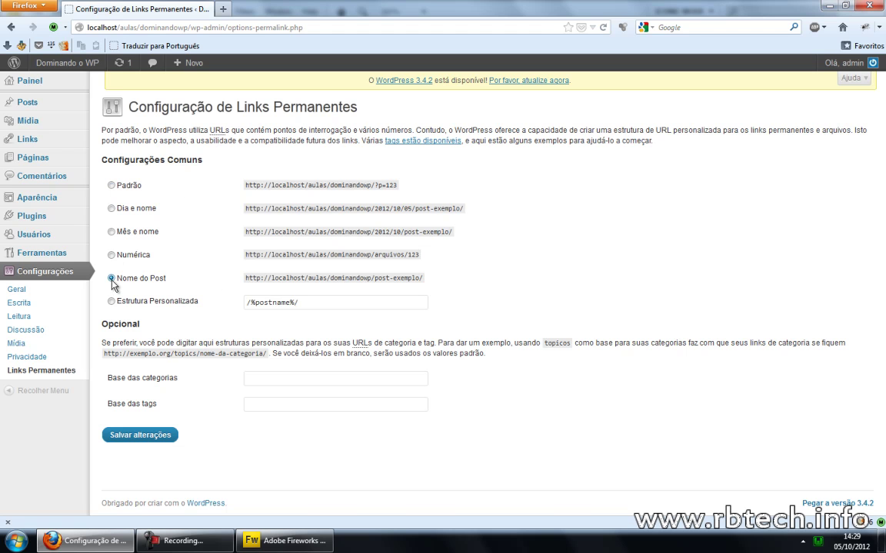
left_click(149, 305)
left_click_drag(247, 302, 268, 302)
left_click(251, 302)
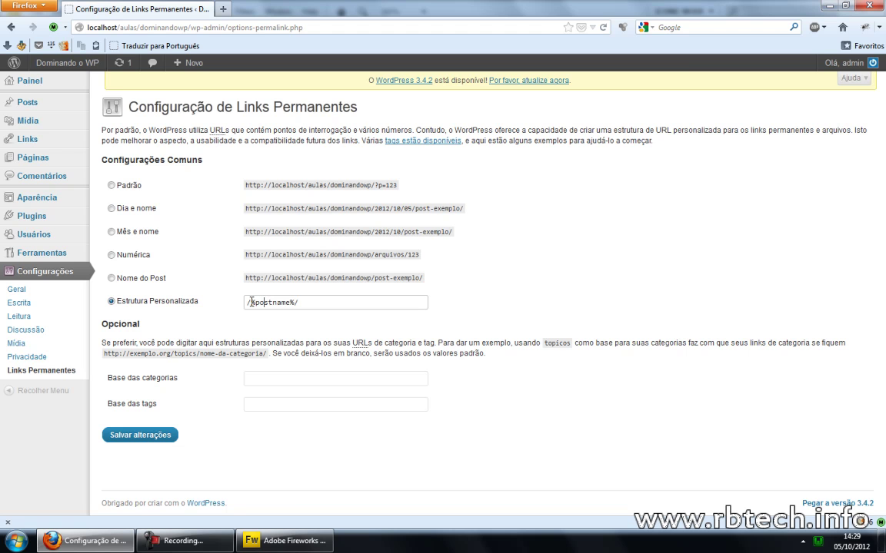
left_click_drag(310, 302, 209, 303)
left_click(262, 305)
left_click(140, 278)
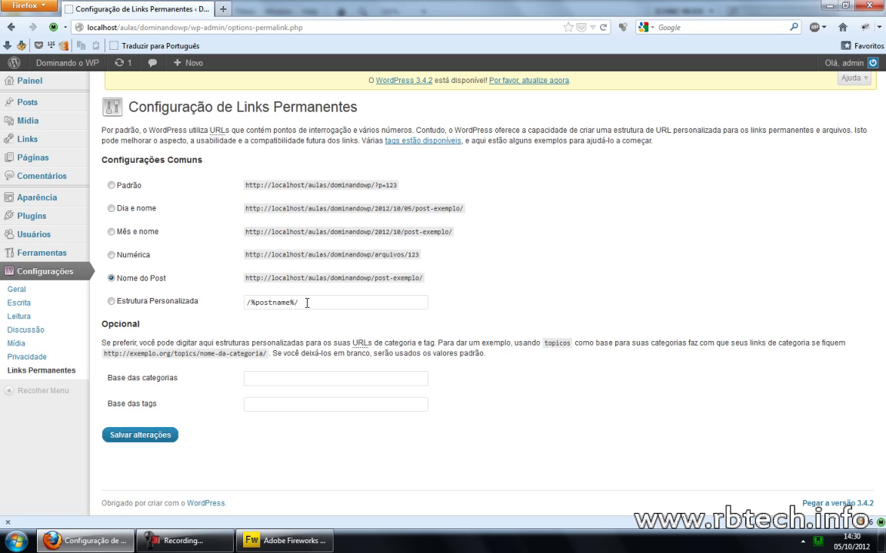
left_click(157, 436)
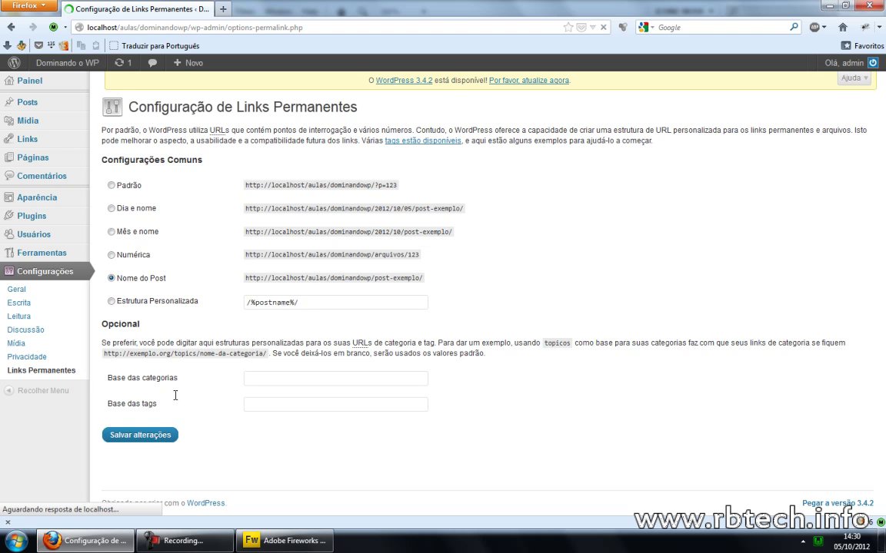
Open the site in a new browser tab, view the "Olá, mundo!" post and examine its permalink.
middle_click(68, 63)
left_click(315, 12)
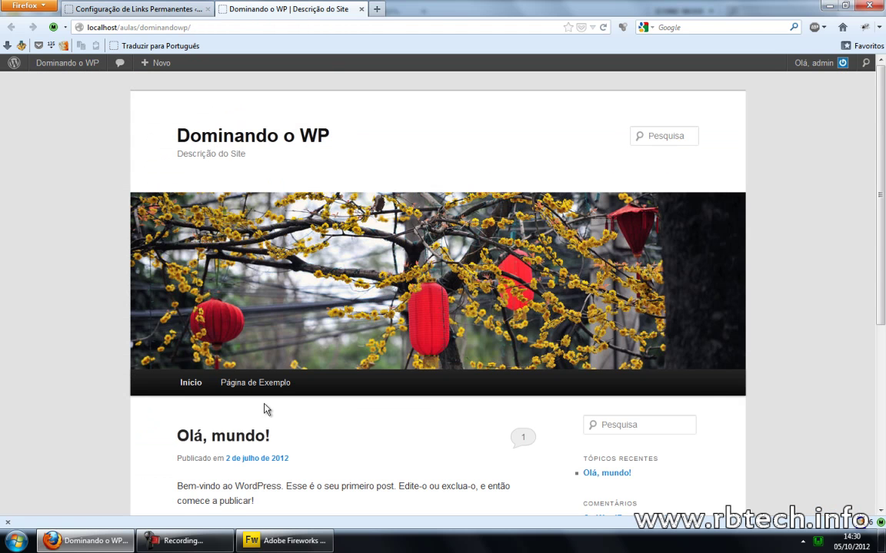
left_click(251, 444)
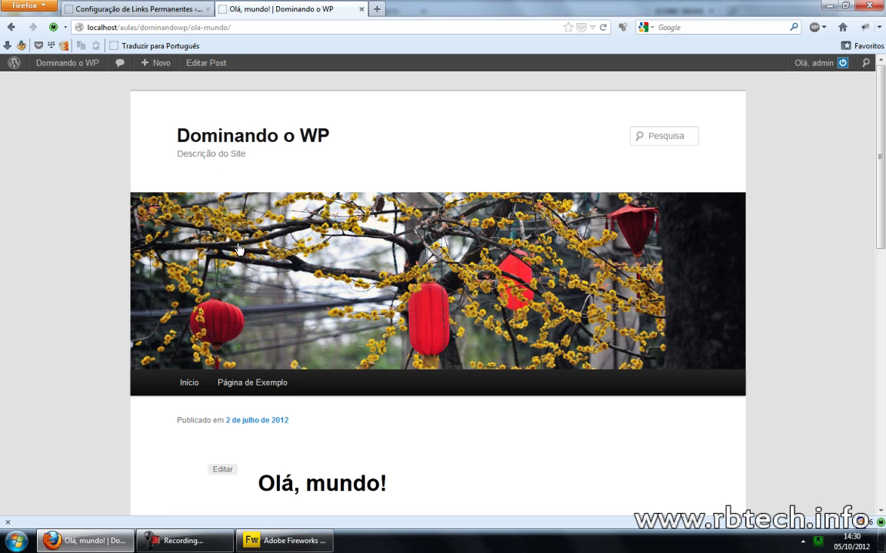
left_click(247, 27)
left_click(247, 27)
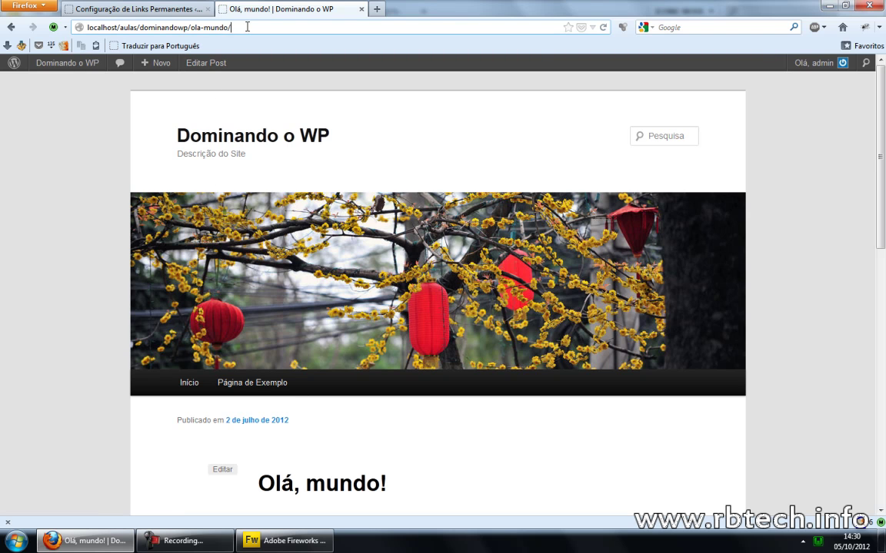
left_click_drag(172, 27, 208, 27)
left_click(251, 29)
Return to the site's home page and open the "Sem categoria" archive to check its address.
left_click(265, 134)
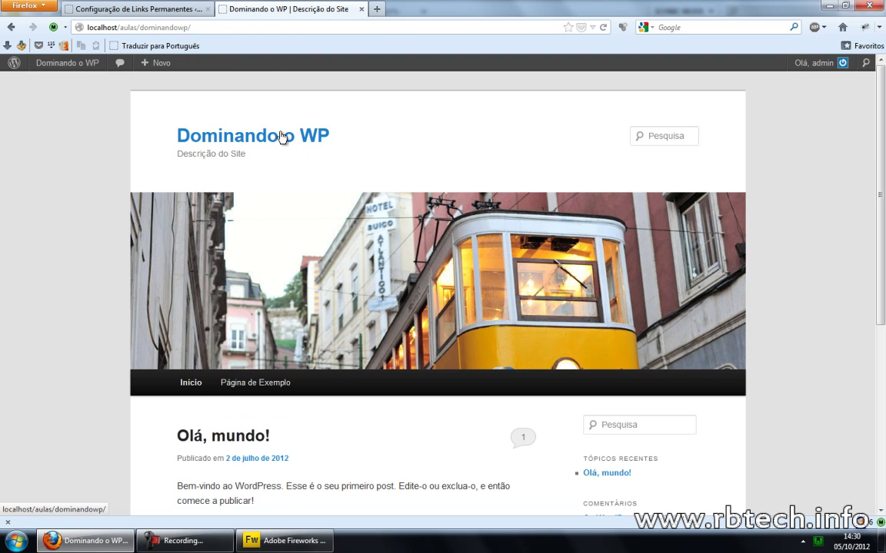
left_click(189, 382)
scroll(298, 419, "down", 2)
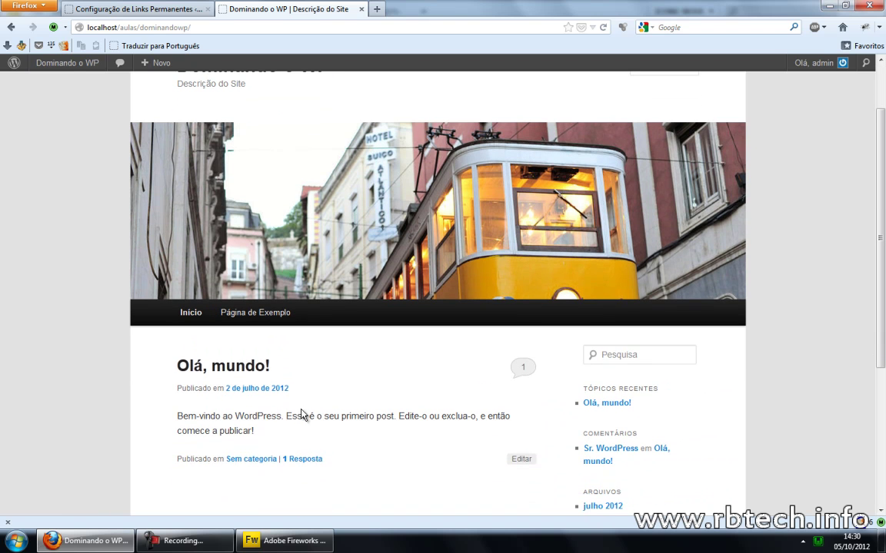
left_click(250, 459)
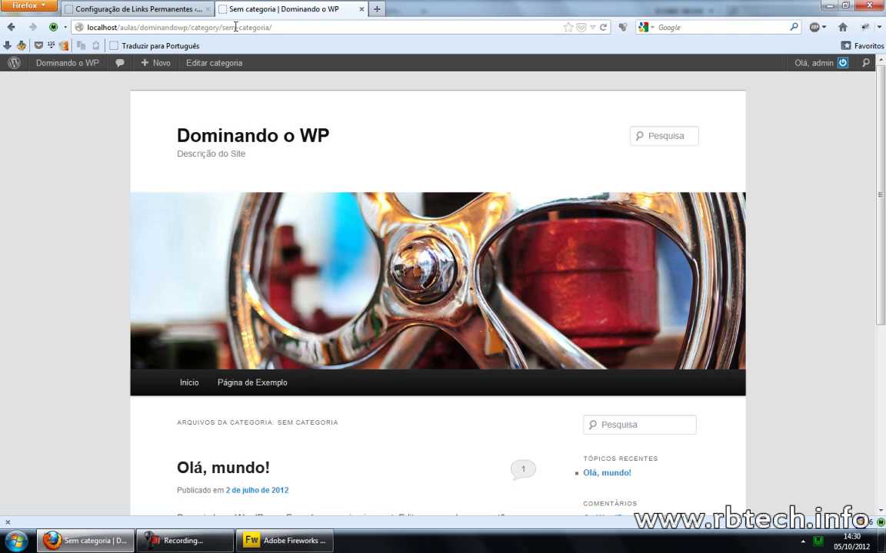
scroll(296, 454, "down", 5)
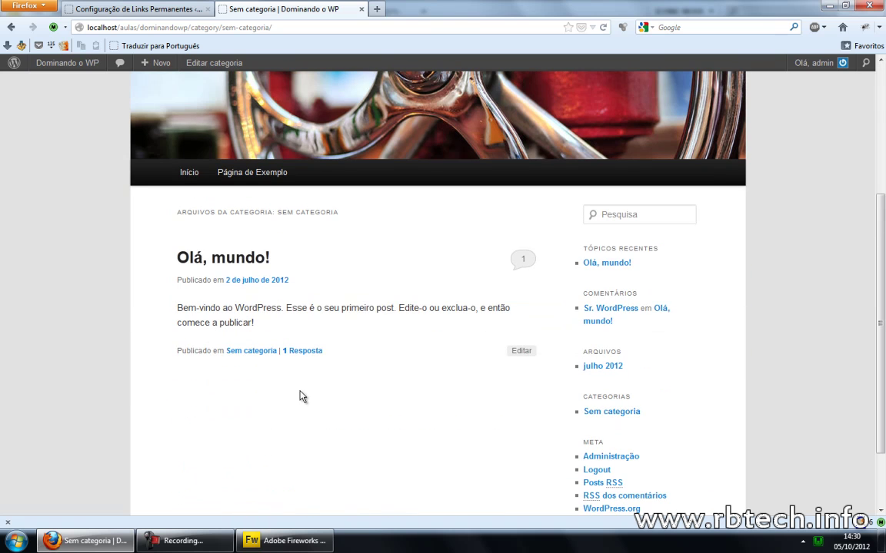
scroll(280, 344, "up", 5)
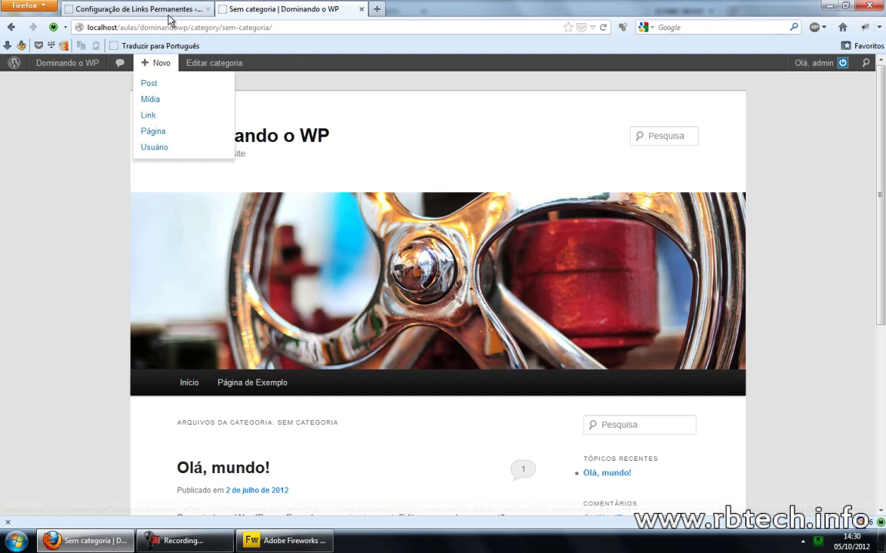
View "Página de Exemplo", reopen the "Sem categoria" archive from the home page and examine the category base in its address.
left_click(255, 399)
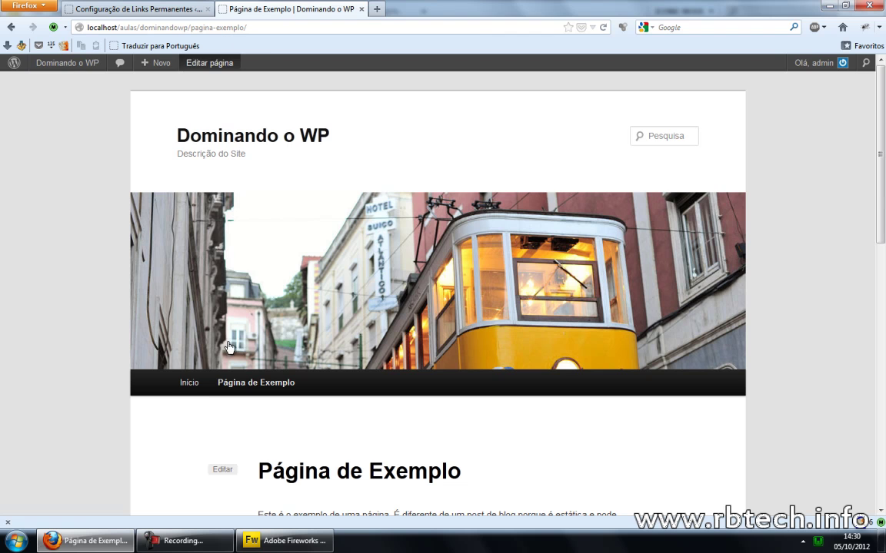
left_click(201, 382)
scroll(200, 384, "down", 2)
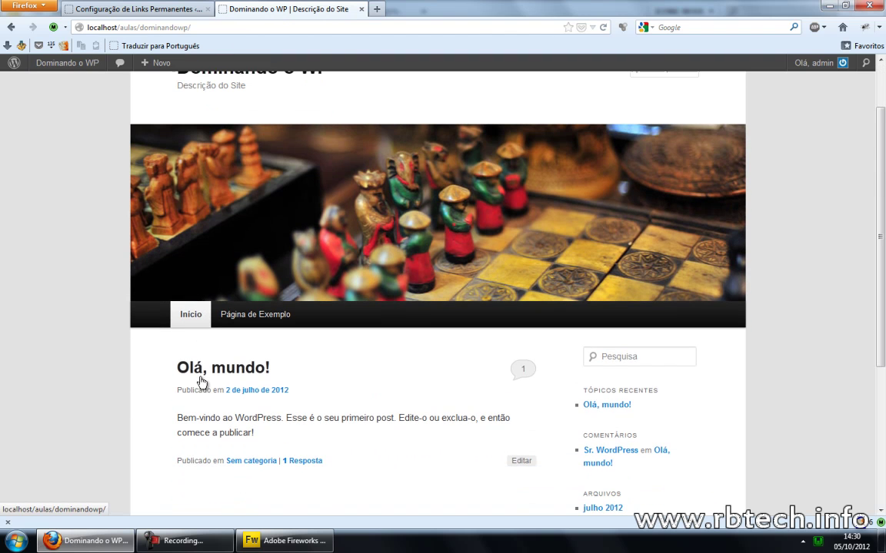
left_click(261, 465)
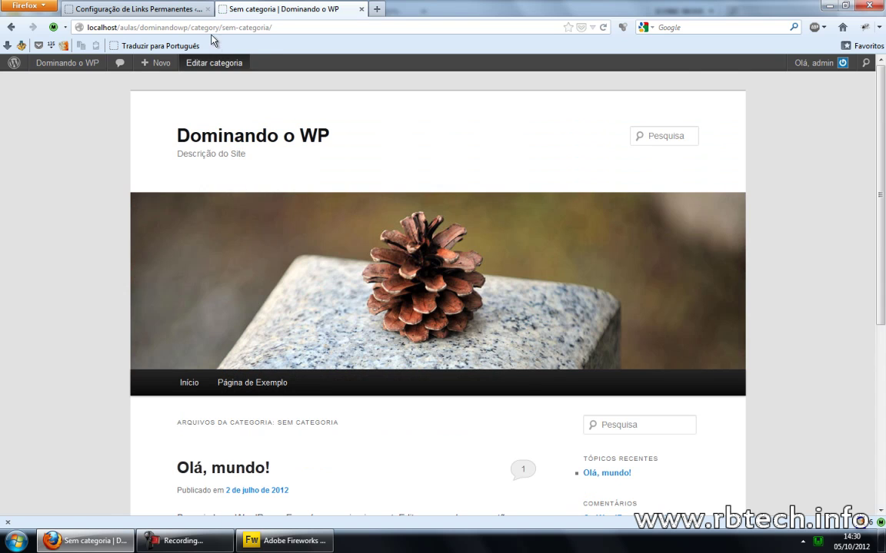
left_click_drag(191, 27, 219, 27)
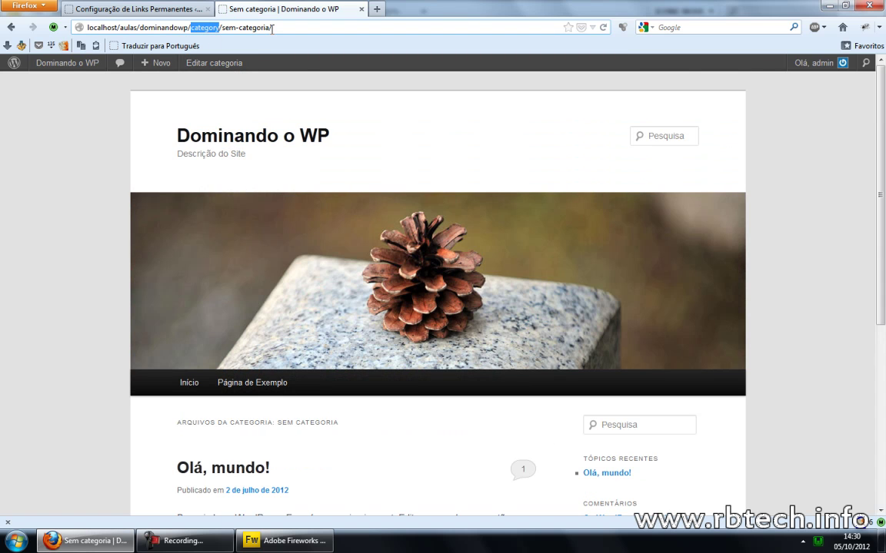
Return to the permalink settings, set the category base to "categoria" and save the changes.
left_click(162, 11)
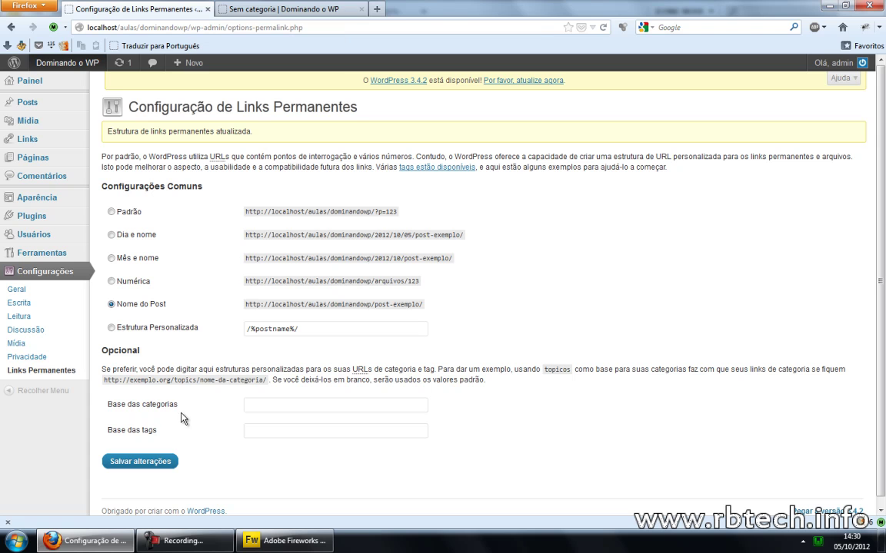
left_click_drag(115, 405, 256, 405)
left_click(257, 405)
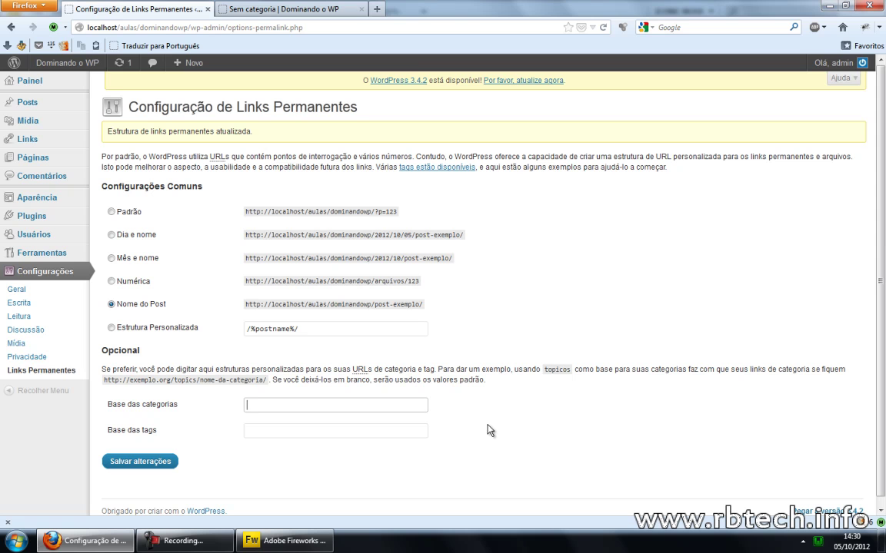
type("categoria")
left_click(127, 464)
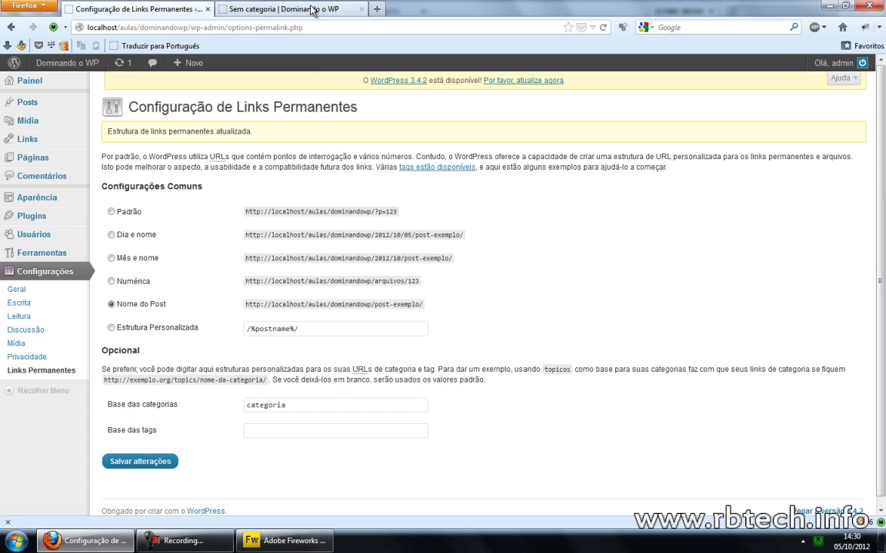
Check the "Sem categoria" archive's address on the site from the home page, and return to the permalink settings.
left_click(284, 9)
left_click(192, 137)
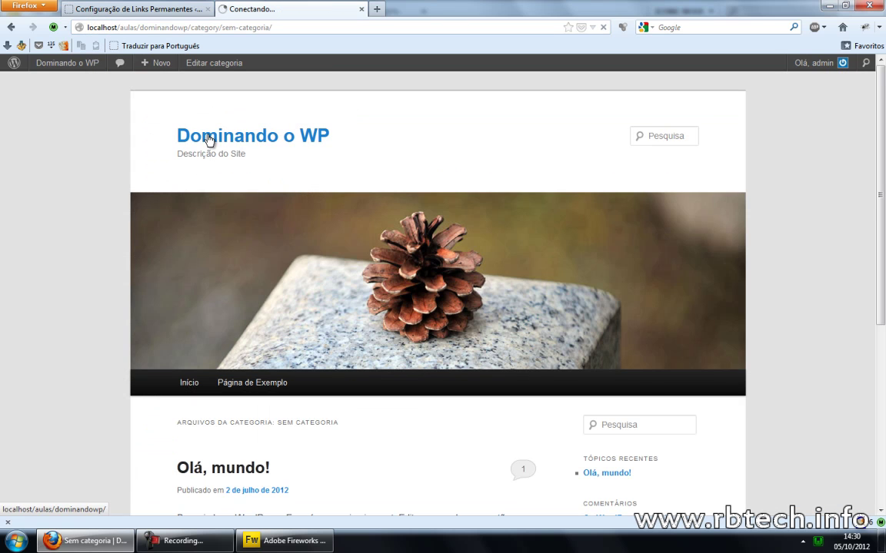
scroll(247, 462, "down", 3)
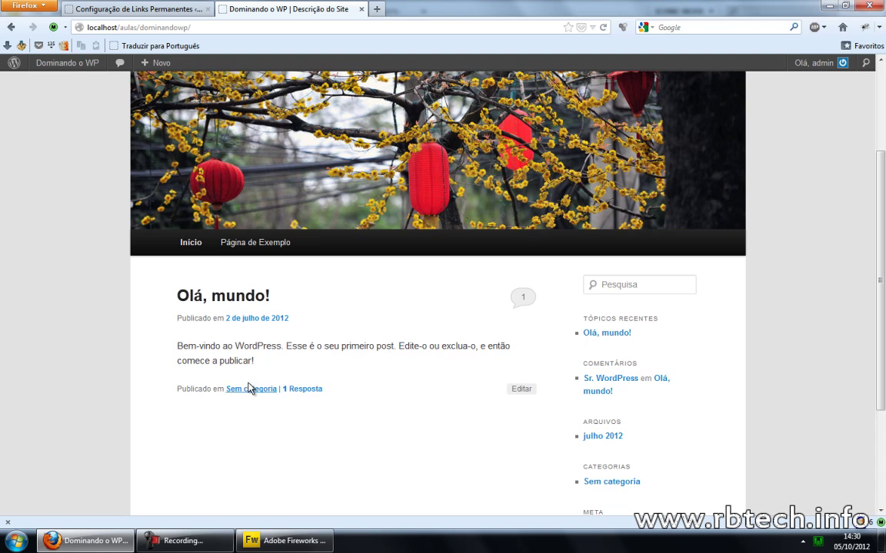
left_click(254, 391)
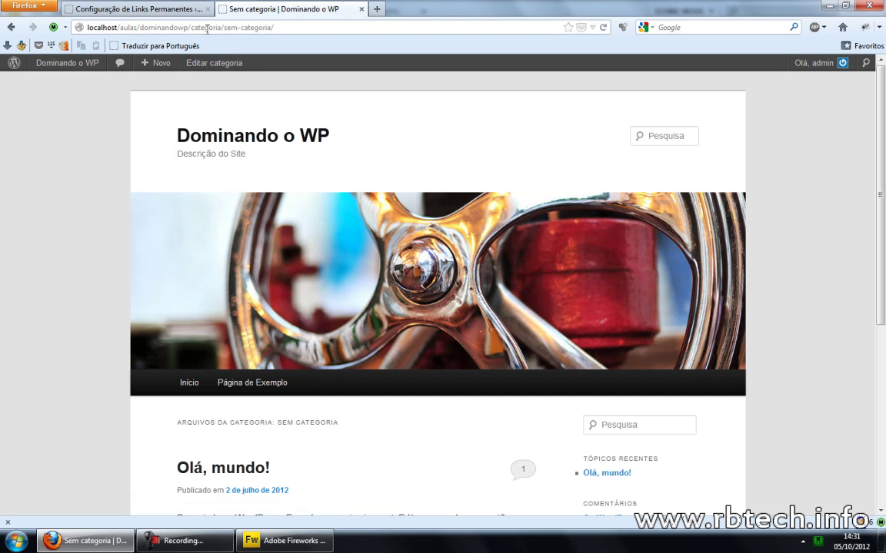
left_click(169, 9)
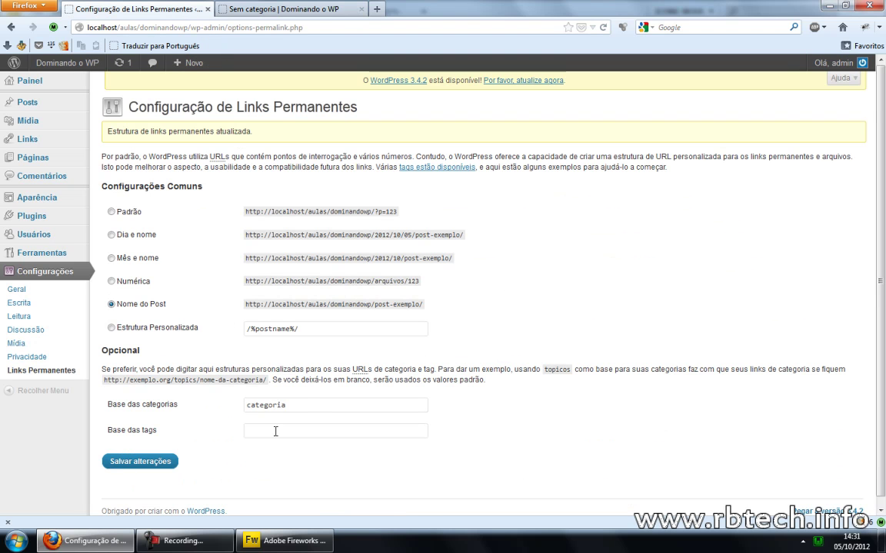
Try "topicos" and "assuntos" as alternative category bases.
left_click_drag(304, 405, 208, 404)
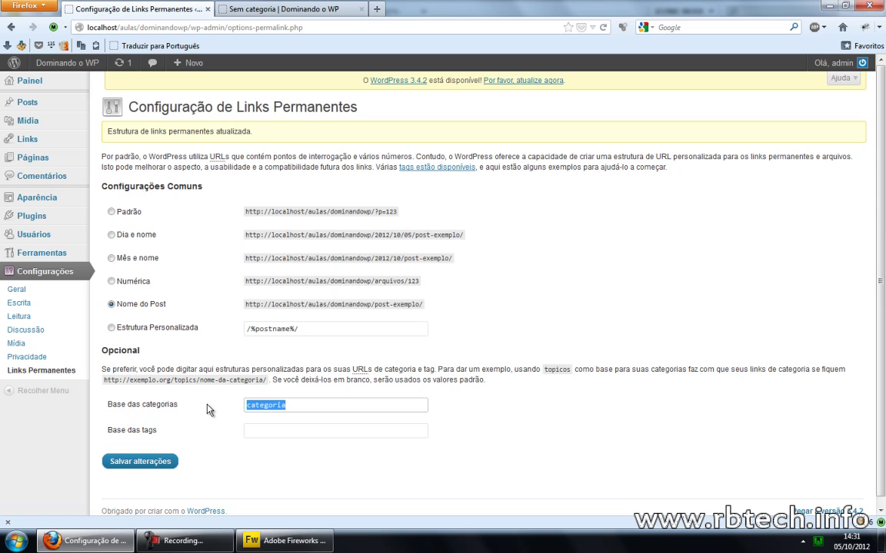
type("topicos")
double_click(263, 406)
type("assuntos")
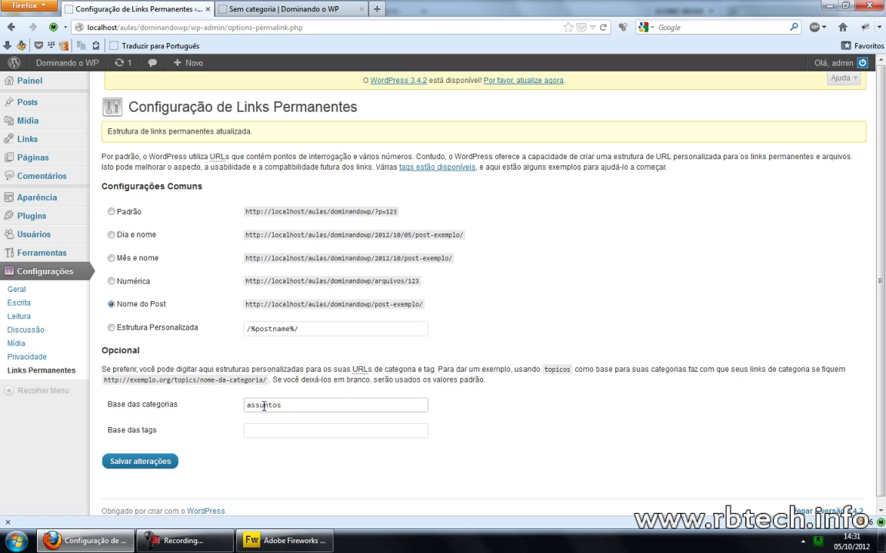
left_click(256, 432)
Set the category base to "categoria" and the tag base to "marcador", and save the permalink settings.
double_click(273, 408)
type("categoria")
key("Tab")
type("marcador")
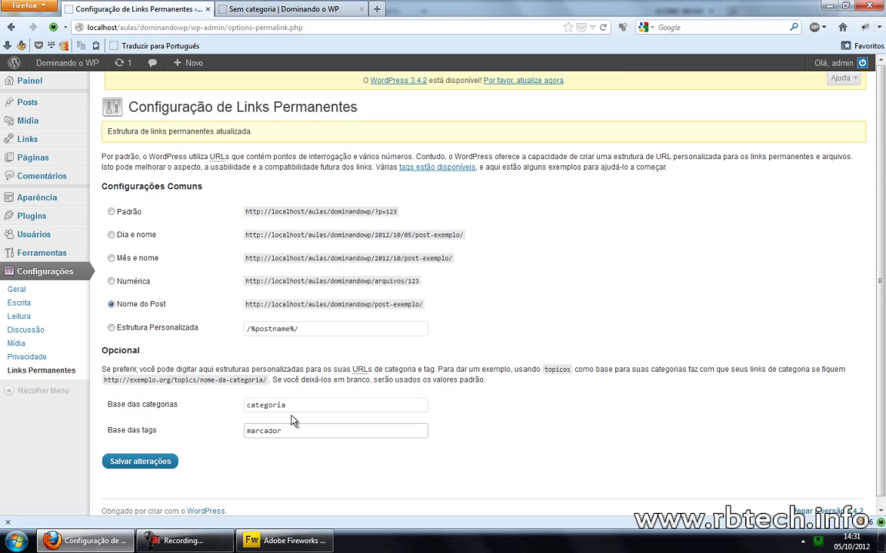
double_click(281, 432)
double_click(261, 406)
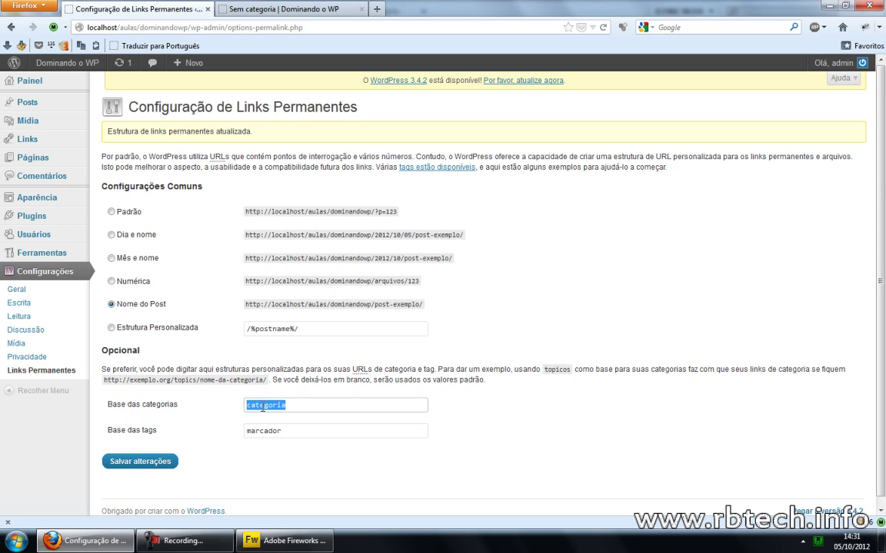
left_click(262, 405)
left_click(264, 431)
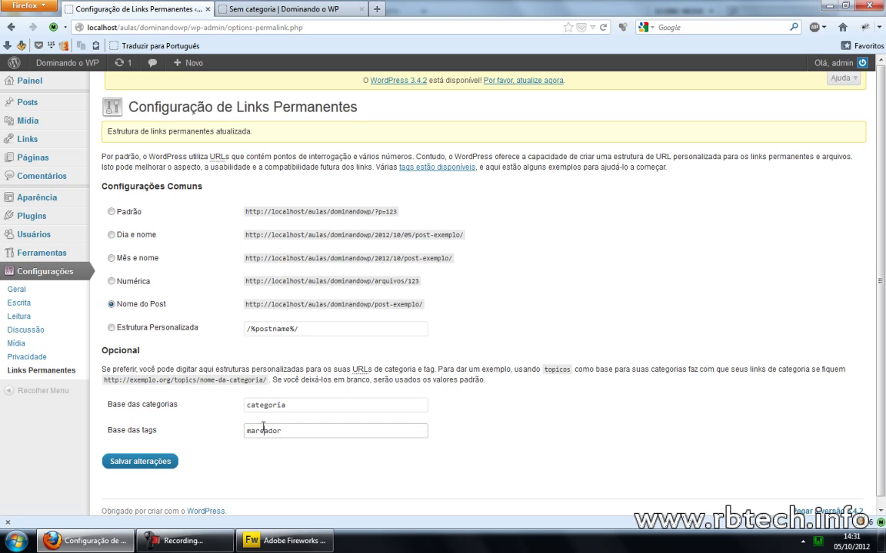
left_click(286, 431)
double_click(265, 405)
left_click(265, 405)
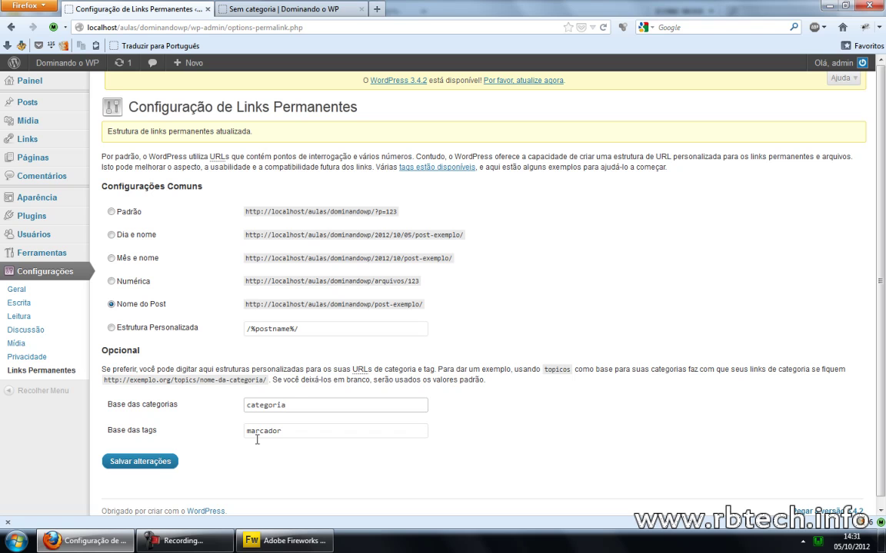
left_click(162, 462)
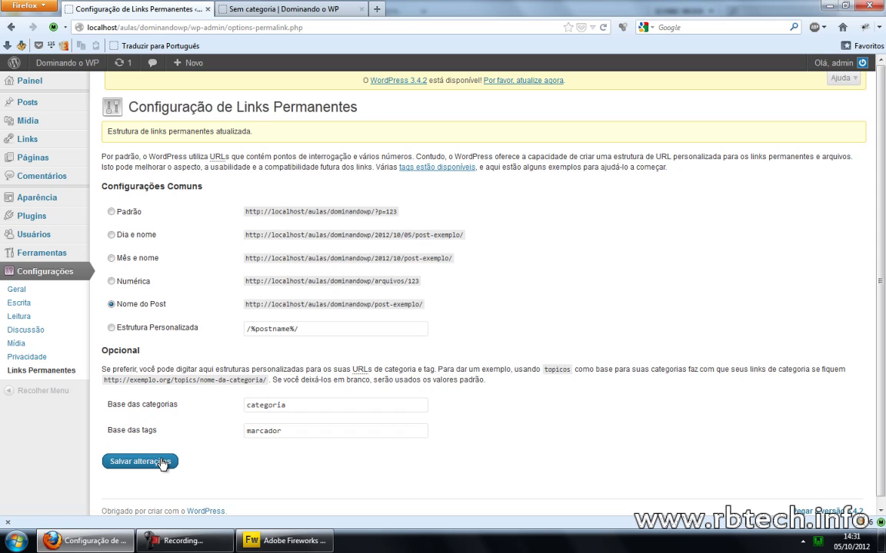
Open the general settings page.
left_click(58, 289)
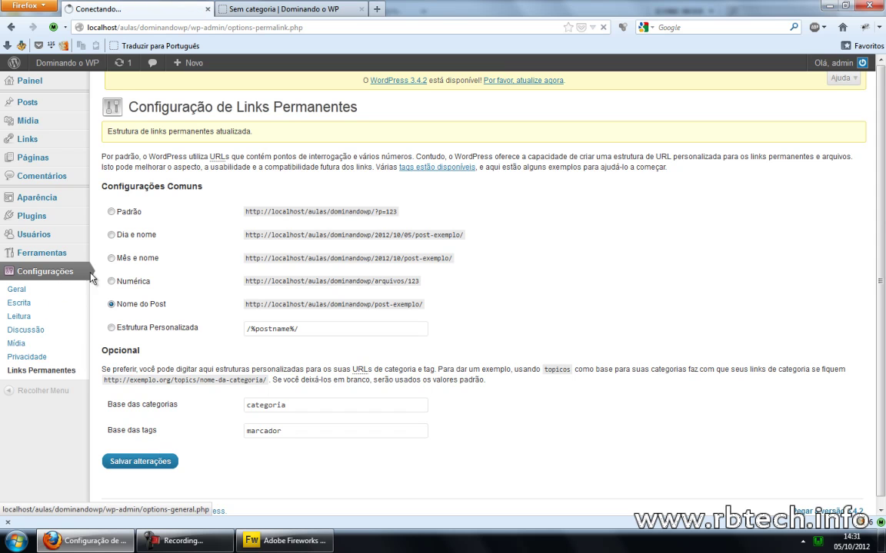